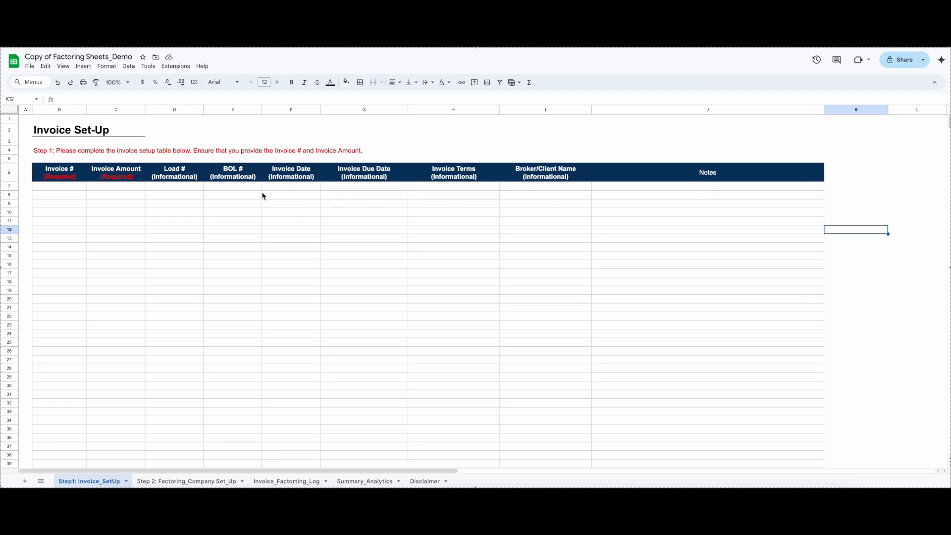
Look through the factoring company setup, factoring log and summary analytics sheets, including the month, factoring company and invoice filter options
left_click(185, 481)
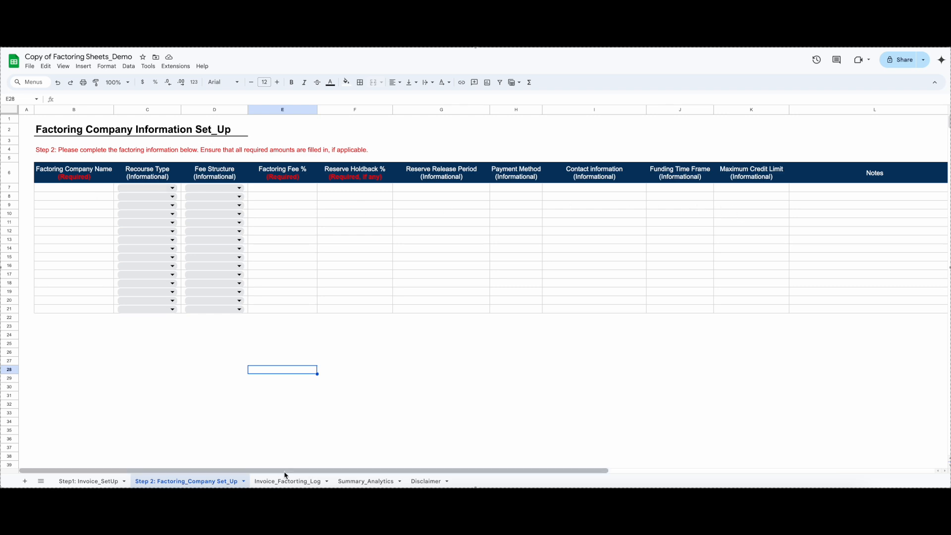
left_click(270, 485)
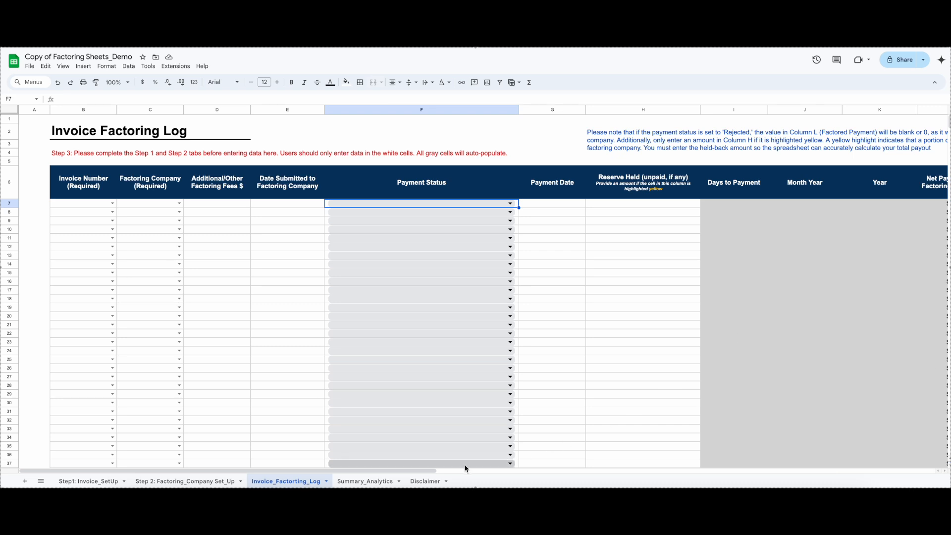
left_click_drag(434, 470, 582, 474)
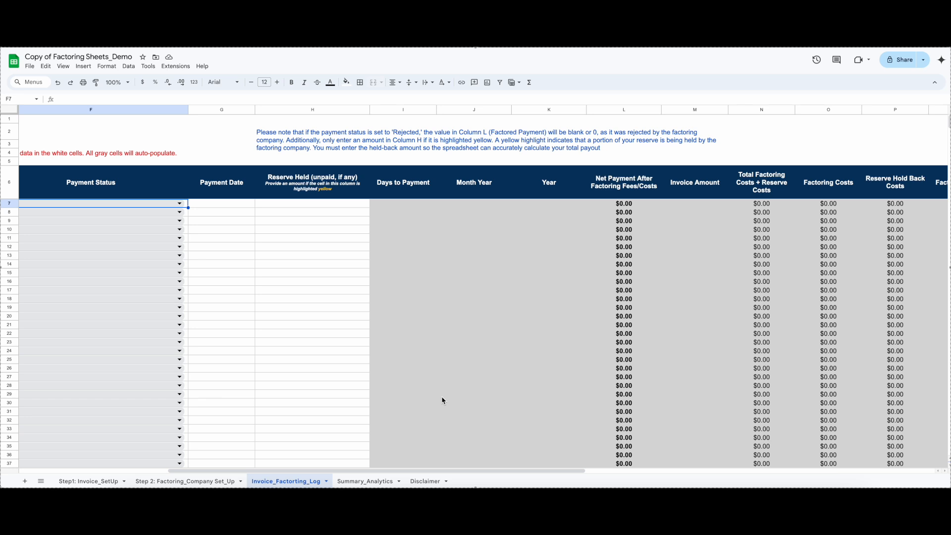
left_click(357, 483)
left_click_drag(437, 472, 218, 470)
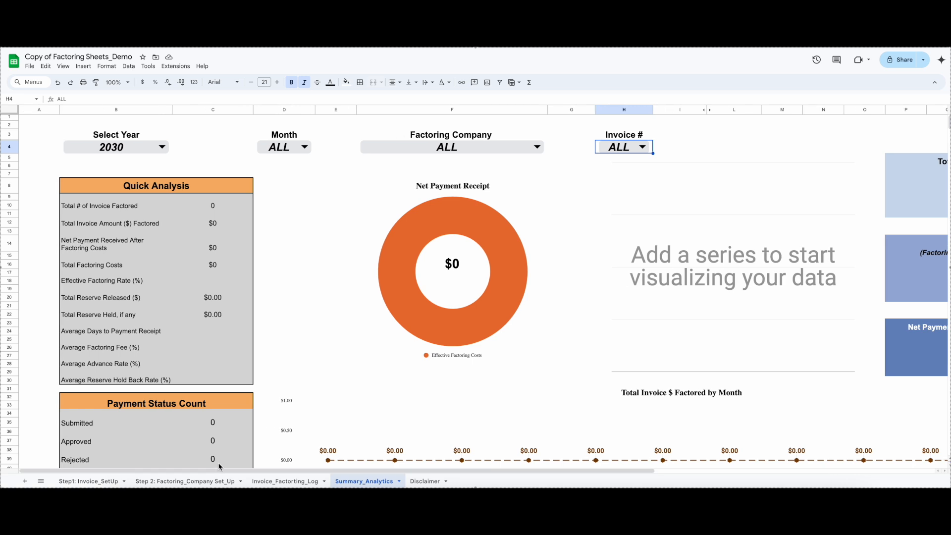
left_click(163, 148)
left_click(305, 147)
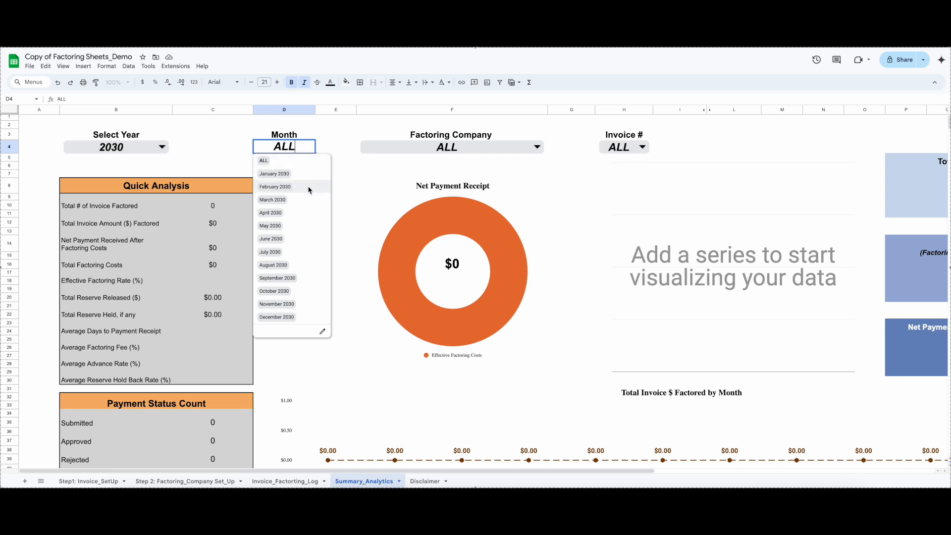
left_click(537, 147)
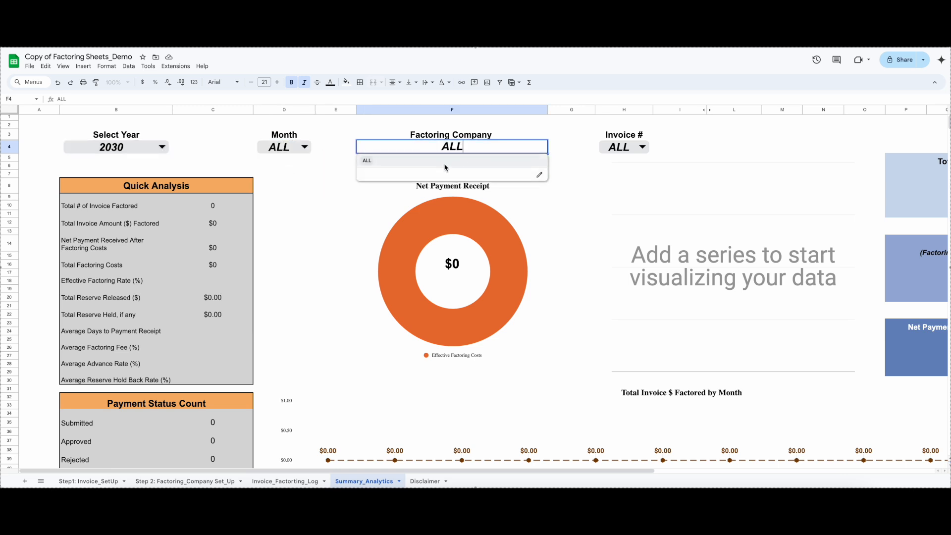
left_click(639, 149)
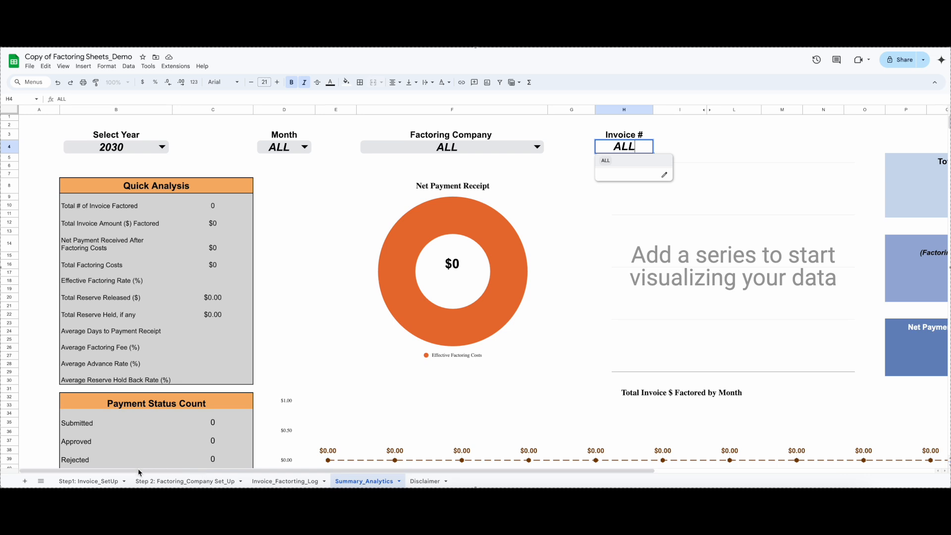
In the first row of the Step1: Invoice_SetUp sheet, enter invoice #001 with an invoice amount of $10,000.00
left_click(107, 483)
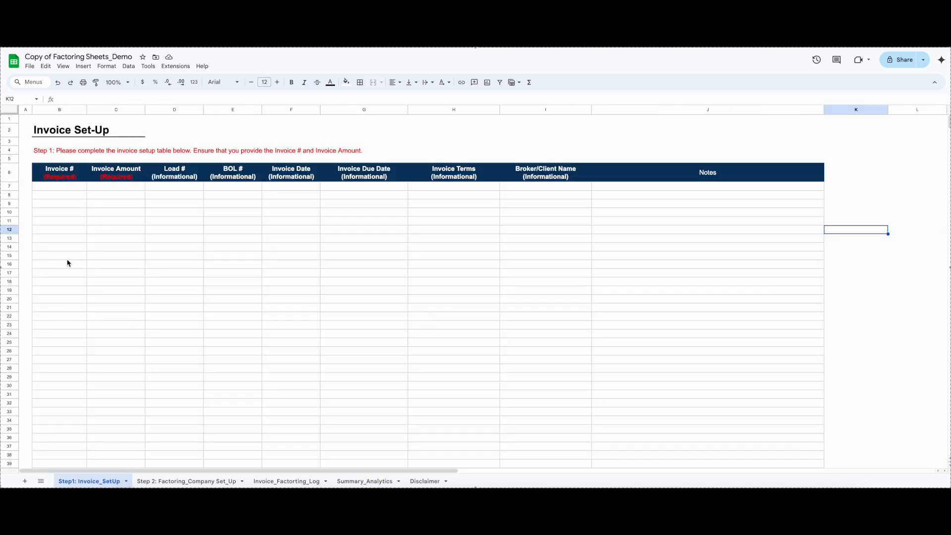
left_click(61, 192)
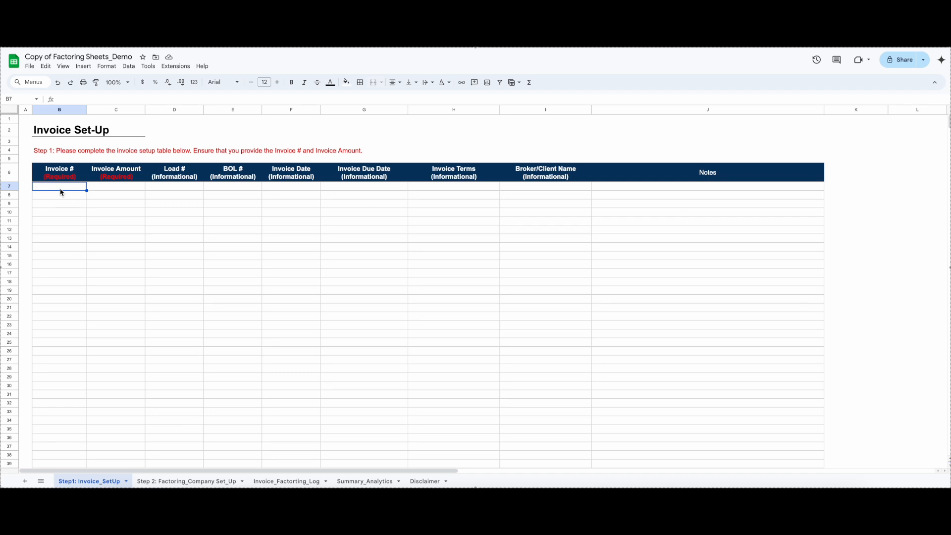
type("#001")
left_click(112, 184)
type("1000")
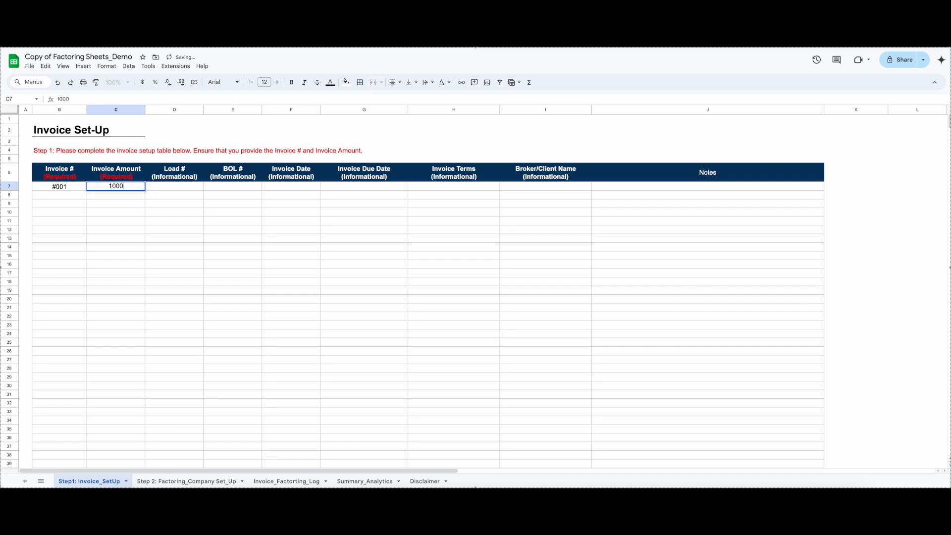
key("Return")
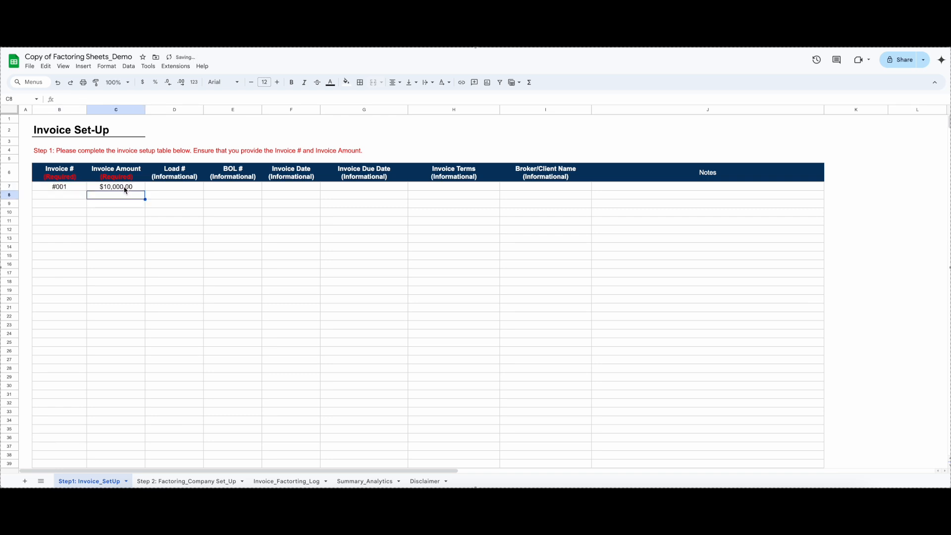
Fill in load number L001 and BOL number BLO001 for invoice #001
left_click(155, 190)
type("L")
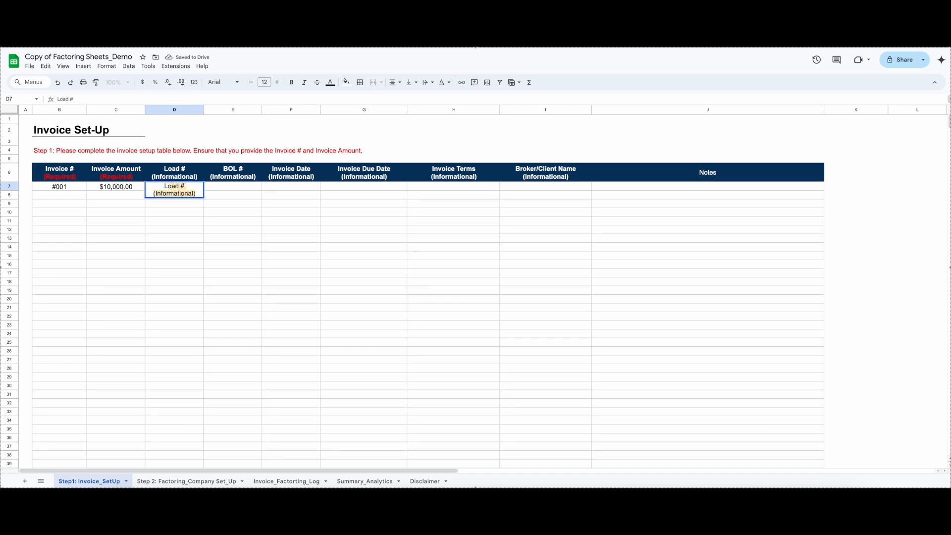
type("001")
left_click(222, 192)
type("BLO")
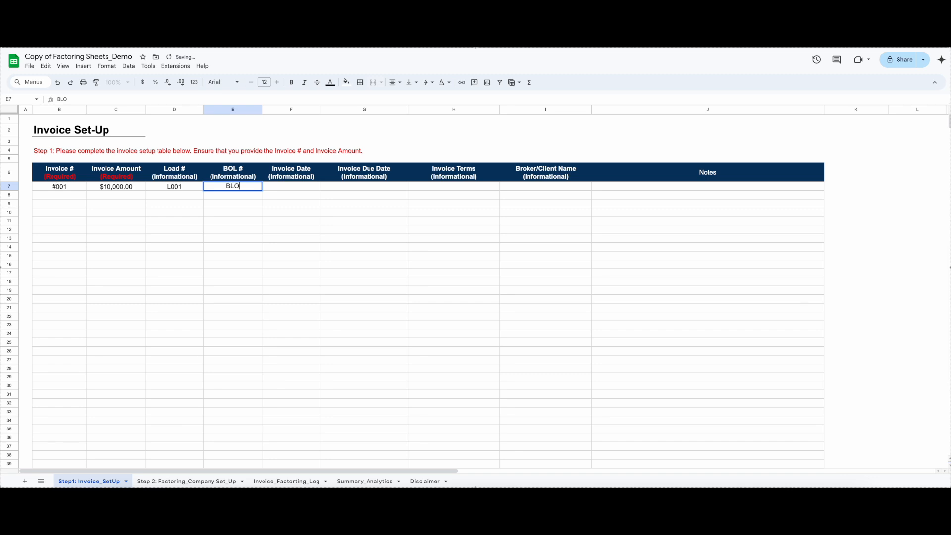
type("001")
Set the invoice date to 1/1/2030 and the invoice due date to 1/31/2030 for invoice #001
left_click(299, 188)
type("1/1/2")
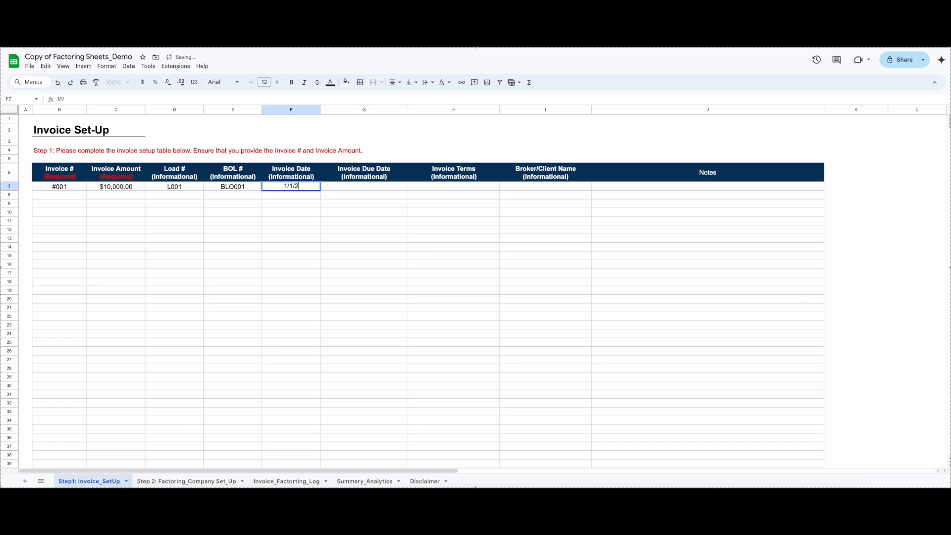
type("030")
left_click(356, 189)
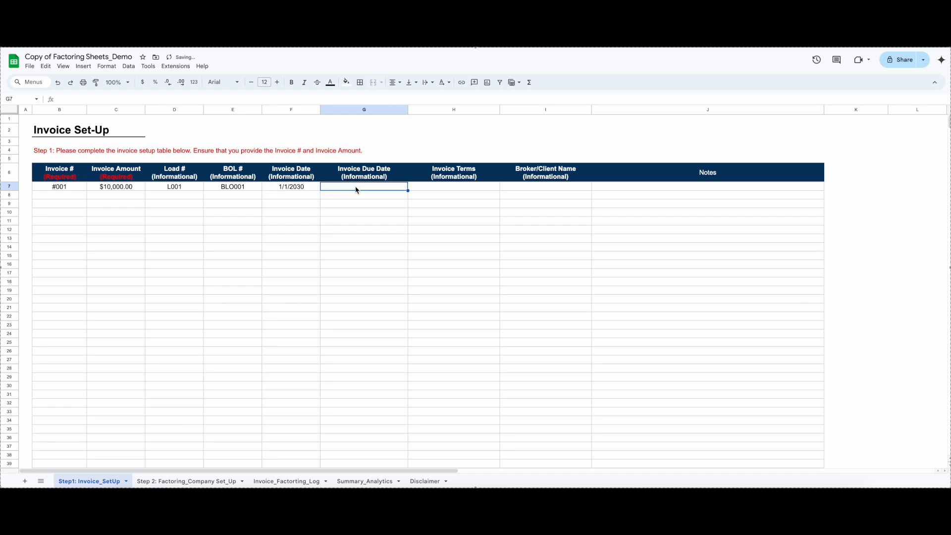
type("1/31/2030")
Enter Net 30 as the invoice terms for invoice #001
left_click(454, 188)
type("Net")
type(" 230")
key("BackSpace")
key("BackSpace")
key("BackSpace")
type("30")
Enter Customer1 as the broker/client name for invoice #001
left_click(530, 188)
type("Cl")
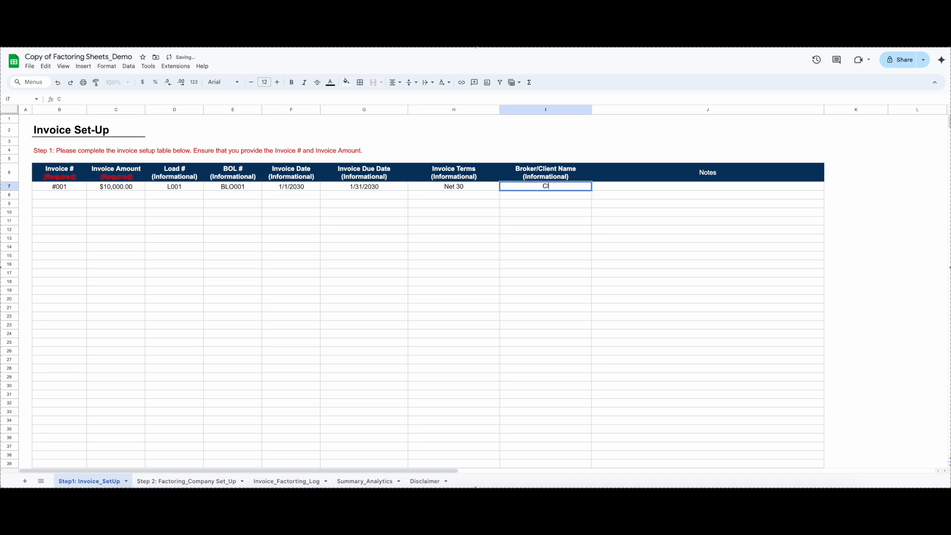
type("i")
key("BackSpace")
key("BackSpace")
type("Sutomer")
key("BackSpace")
key("BackSpace")
key("BackSpace")
key("BackSpace")
key("BackSpace")
key("BackSpace")
key("BackSpace")
type("ustomer1")
left_click(505, 278)
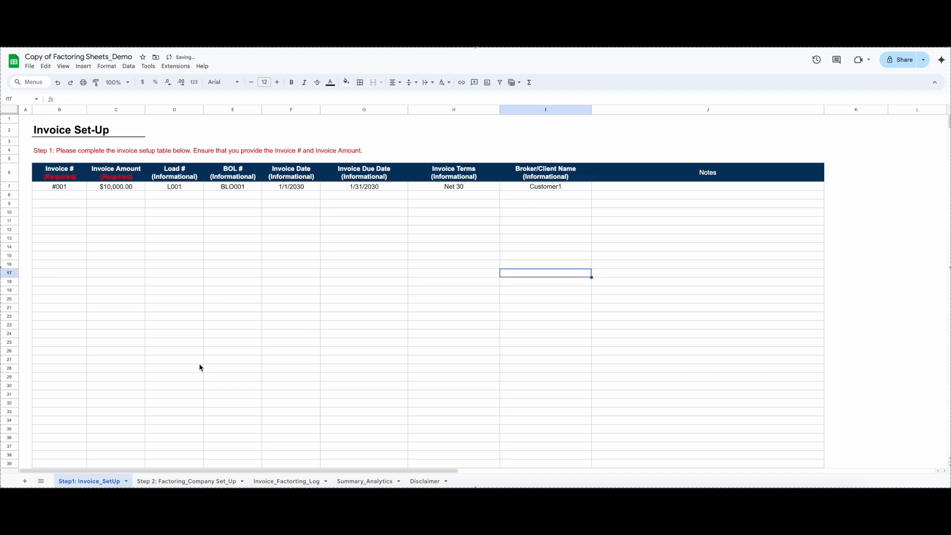
In the first row of the Step 2: Factoring_Company Set_Up sheet, enter ABC Factor as the factoring company name
left_click(170, 481)
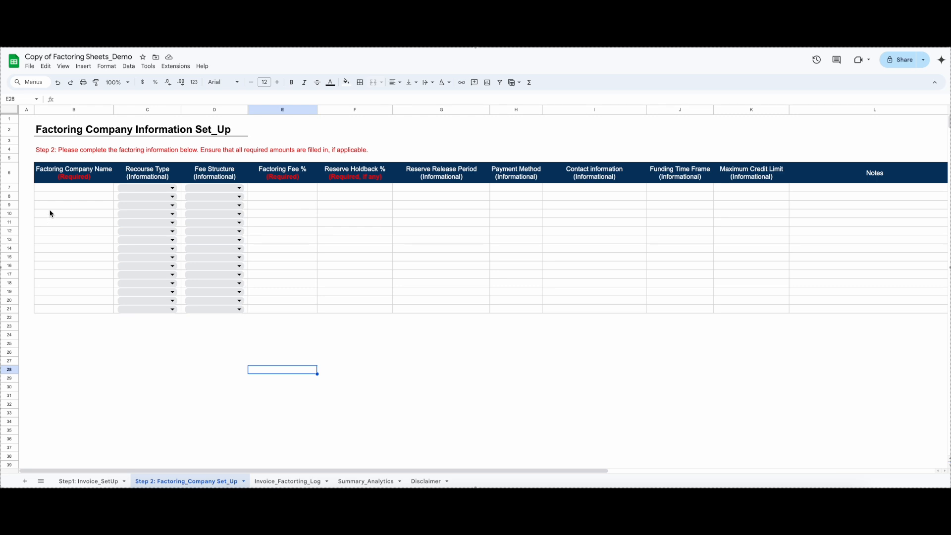
left_click(77, 192)
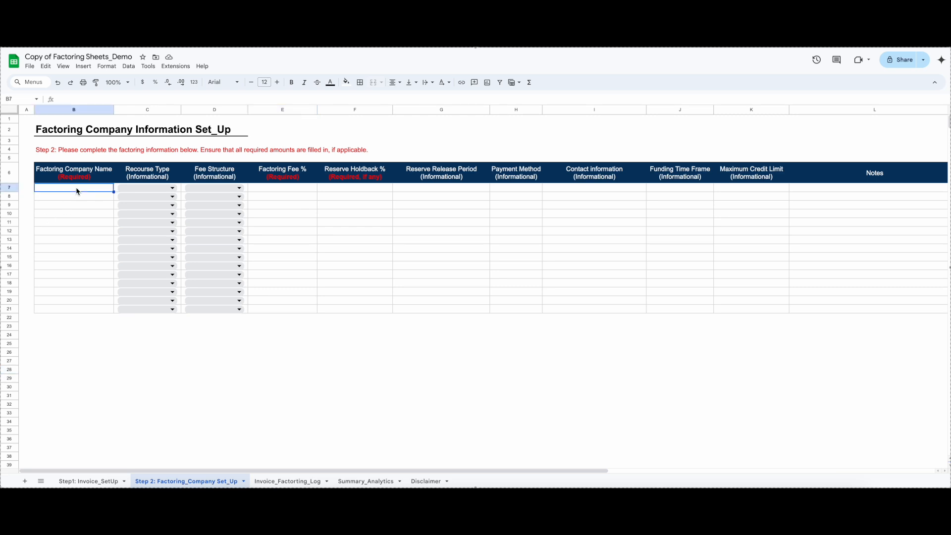
type("AB")
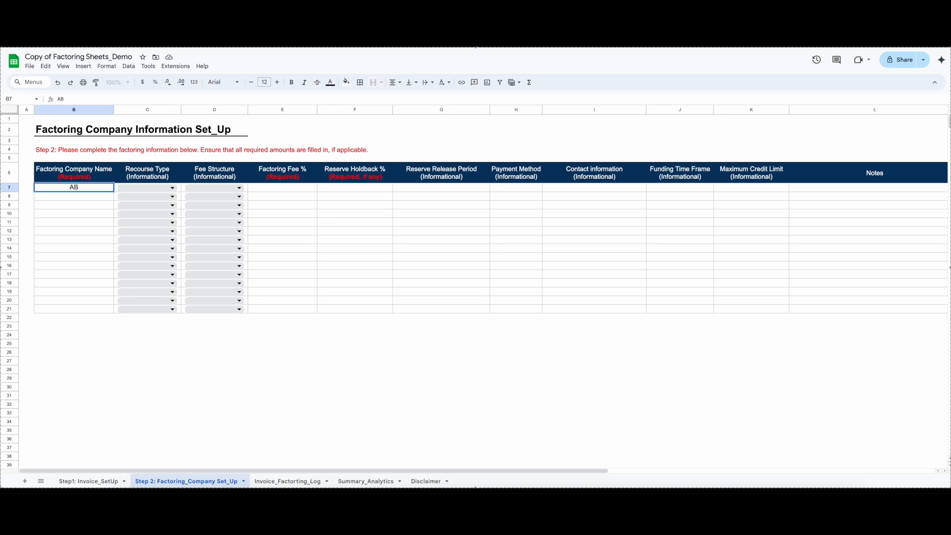
type("C Factor")
Set ABC Factor's recourse type to Recourse and its fee structure to Flat
left_click(173, 189)
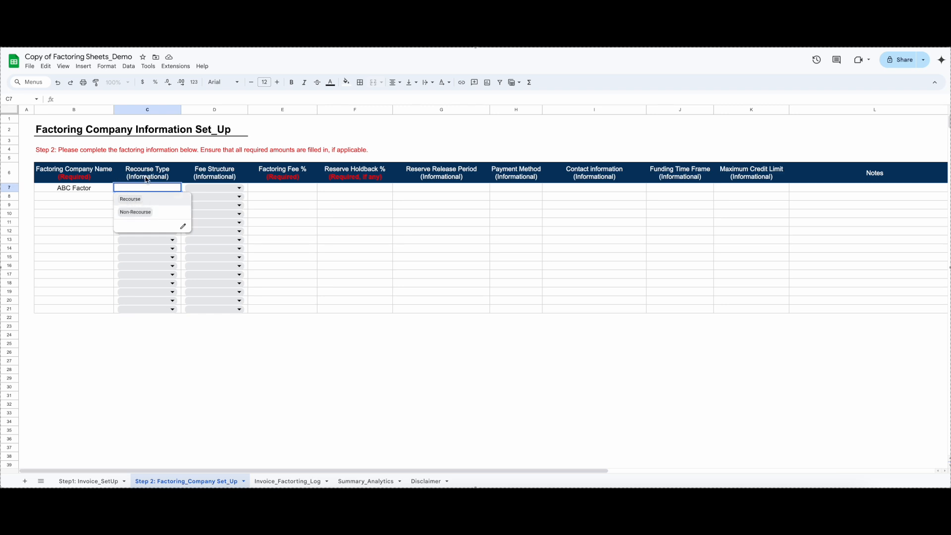
left_click(141, 200)
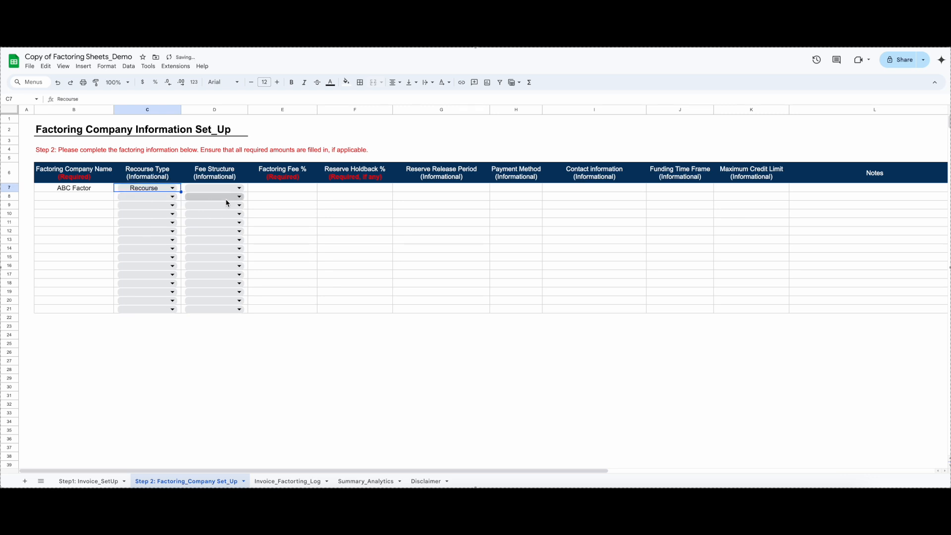
left_click(238, 190)
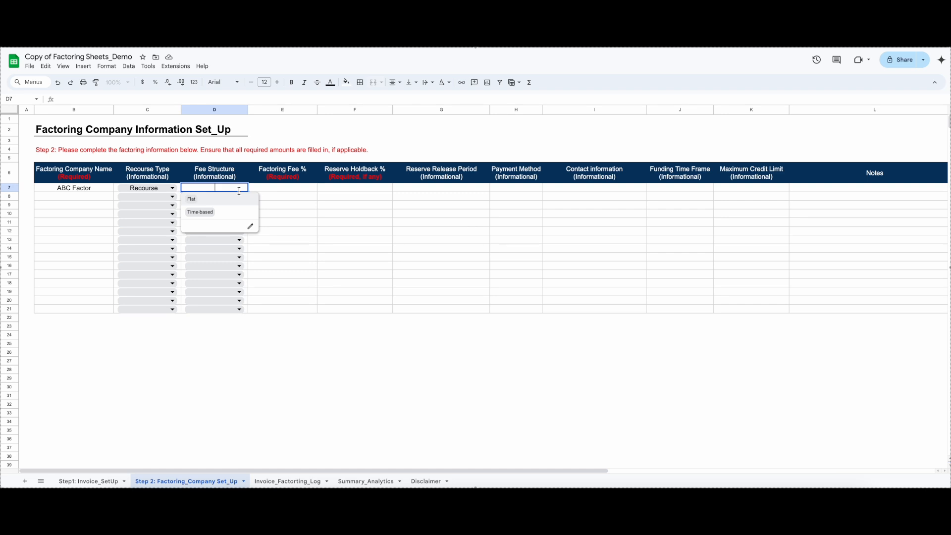
left_click(242, 199)
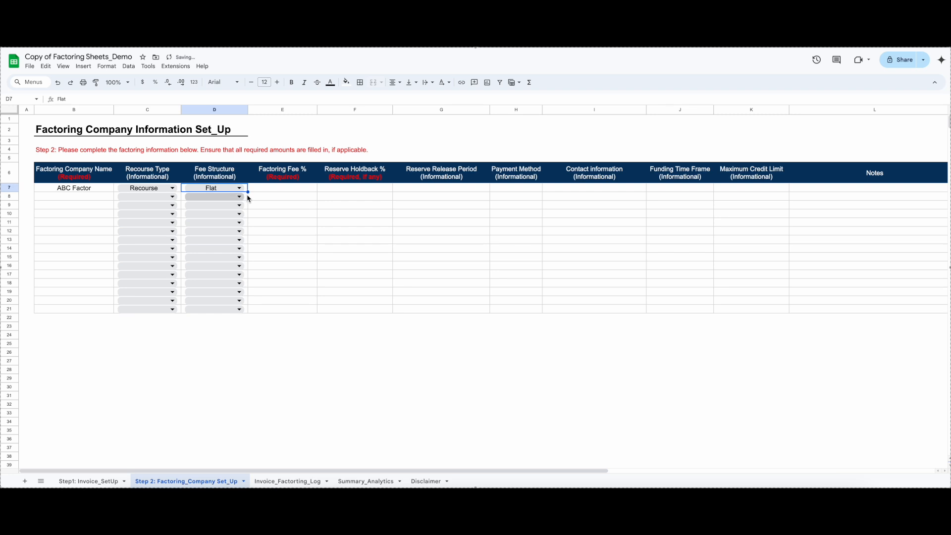
Set ABC Factor's factoring fee to 3% and its reserve holdback to 1%
left_click(281, 192)
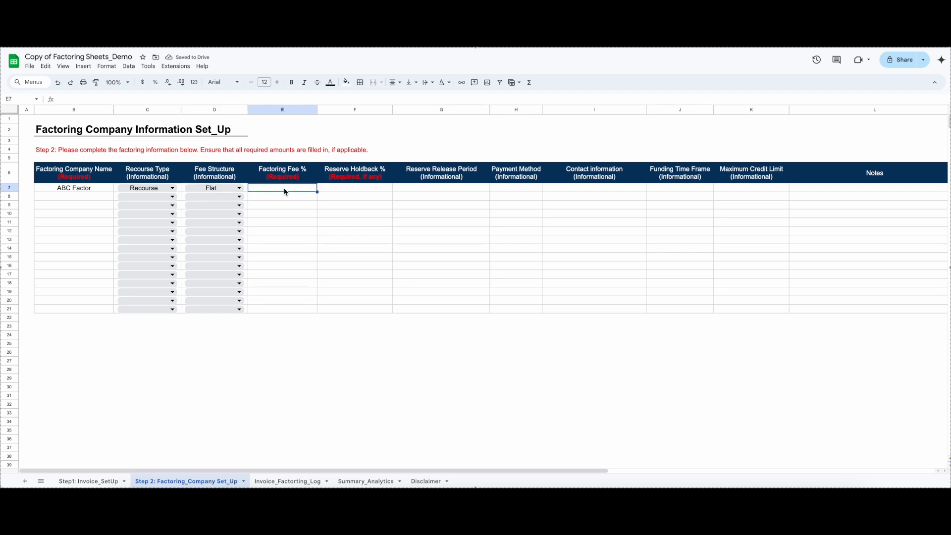
type("3")
left_click(339, 191)
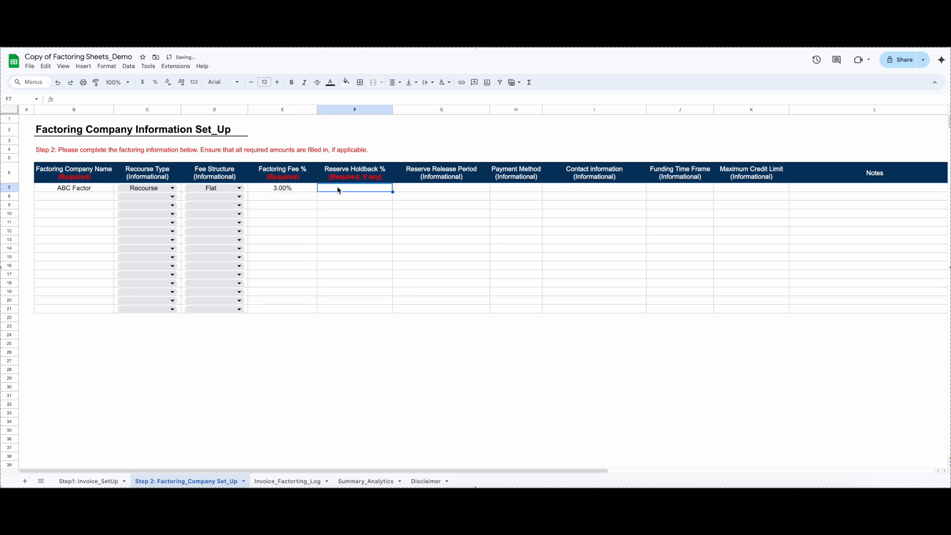
type("1")
left_click(404, 203)
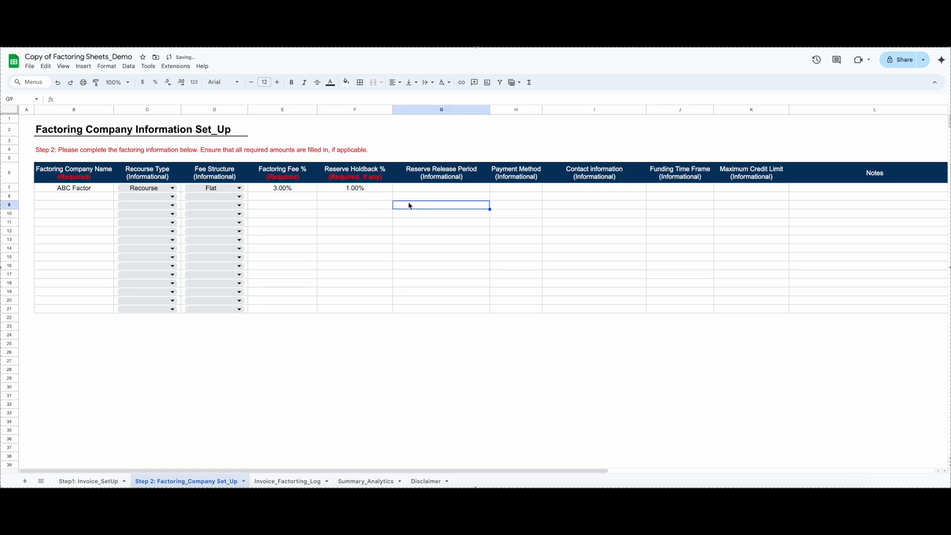
Enter 30 days as ABC Factor's reserve release period and ACH as its payment method
left_click(451, 189)
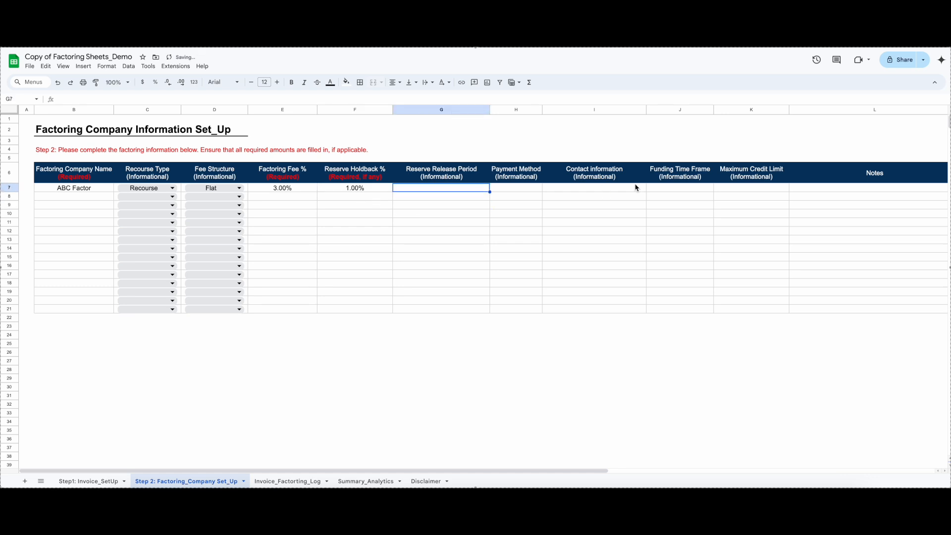
left_click(753, 189)
left_click(433, 191)
type("30 days")
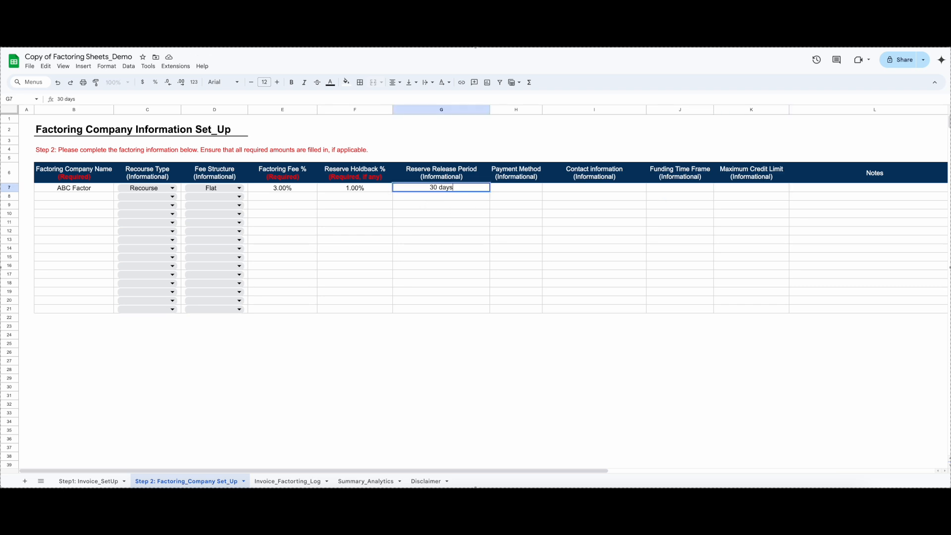
left_click(508, 190)
type("ACH")
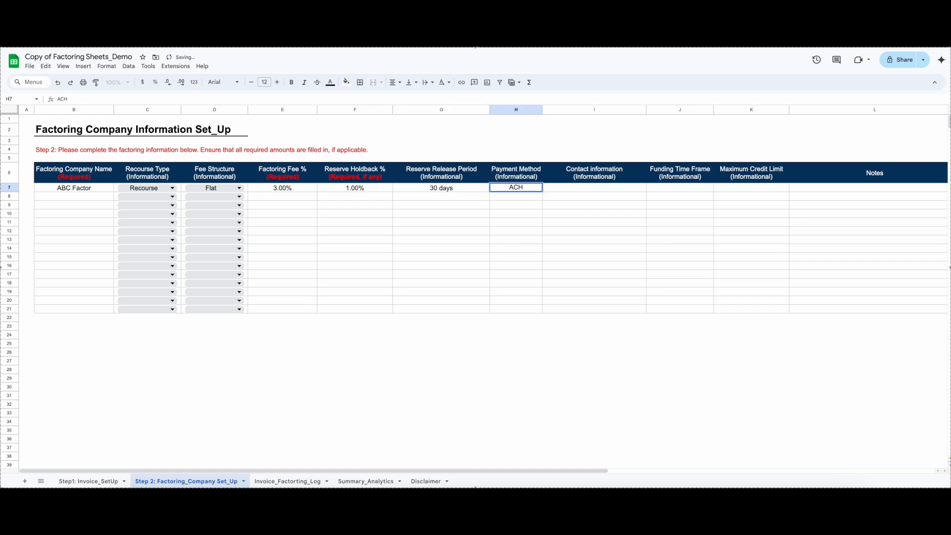
Fill in the contact's e-mail address as ABC Factor's contact information
left_click(560, 189)
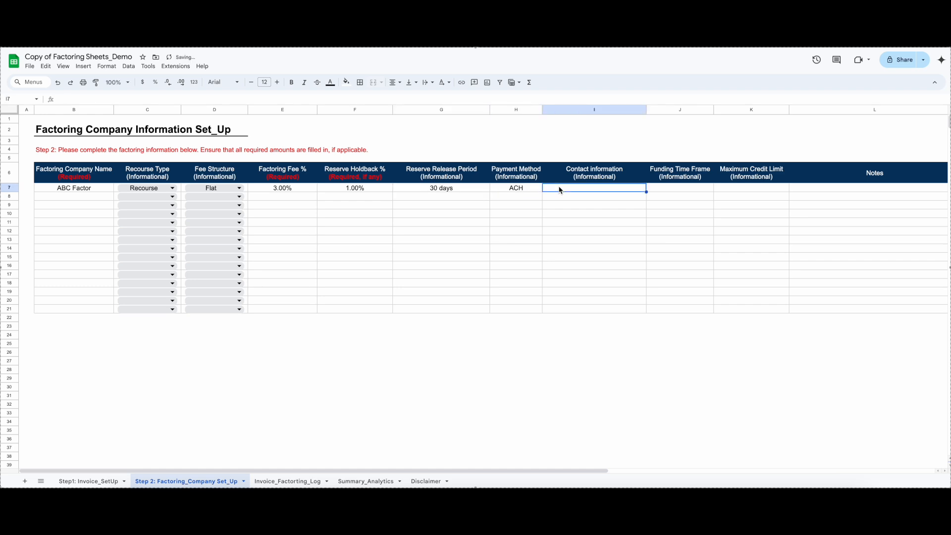
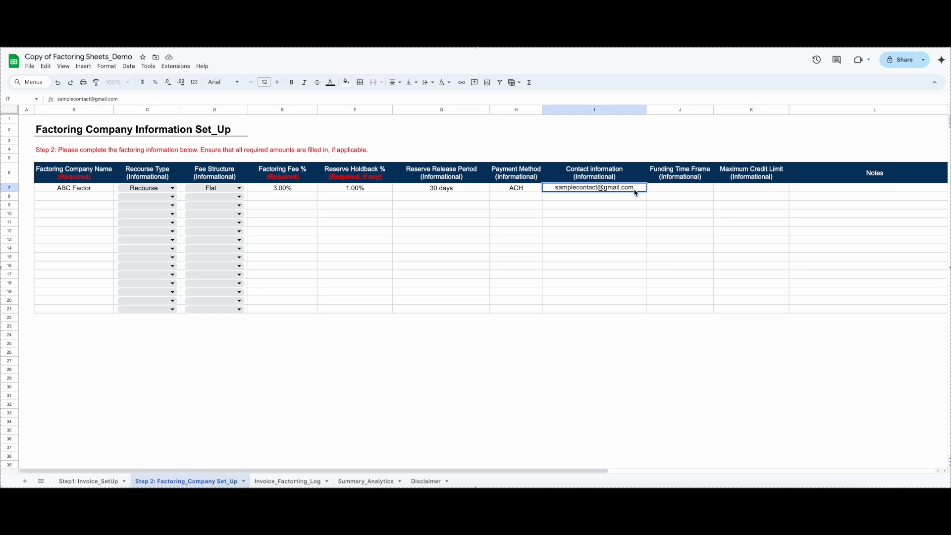
Enter 3 days as ABC Factor's funding time frame and 50,000 as its maximum credit limit
left_click(657, 191)
type("3 days")
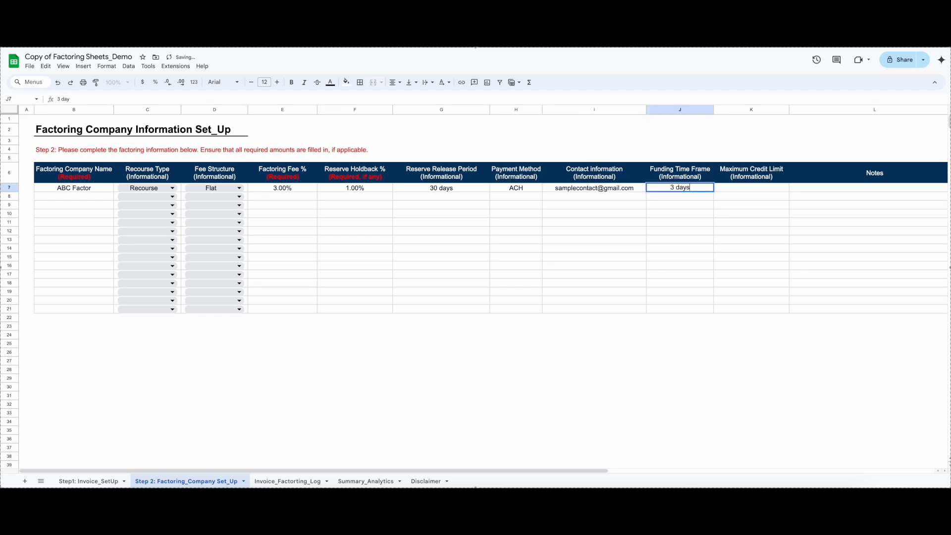
left_click(737, 190)
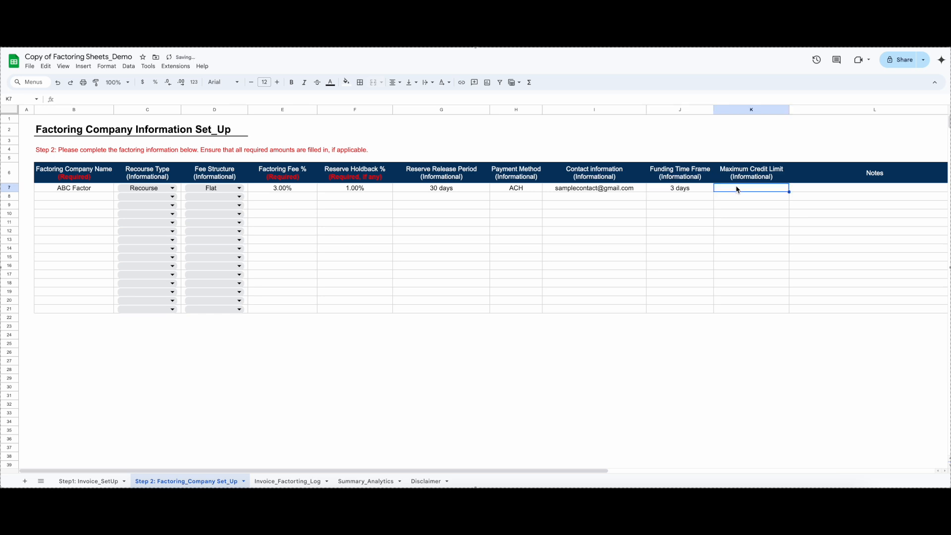
type("50,000")
key("Return")
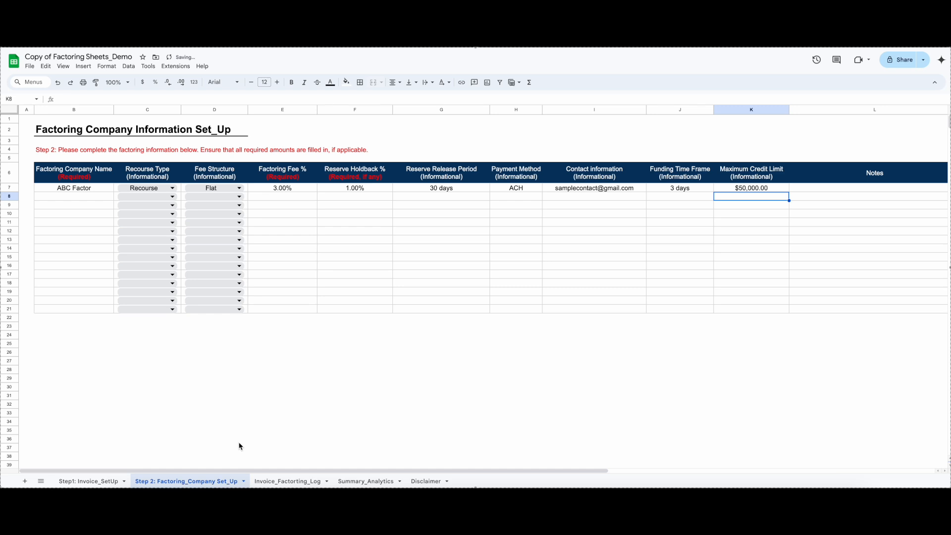
Select invoice #001 in the first row of the invoice factoring log and check its auto-populated invoice amount
left_click(269, 483)
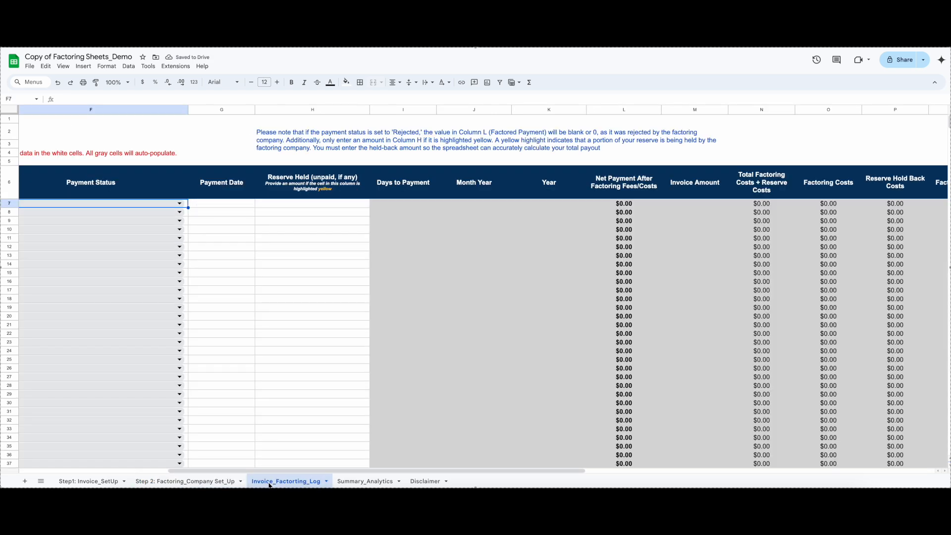
left_click_drag(527, 474, 379, 474)
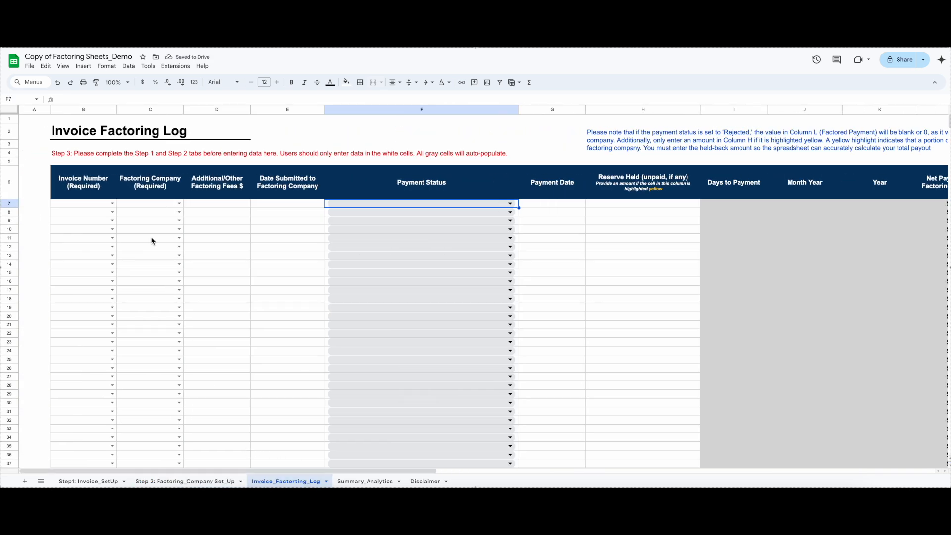
left_click(112, 204)
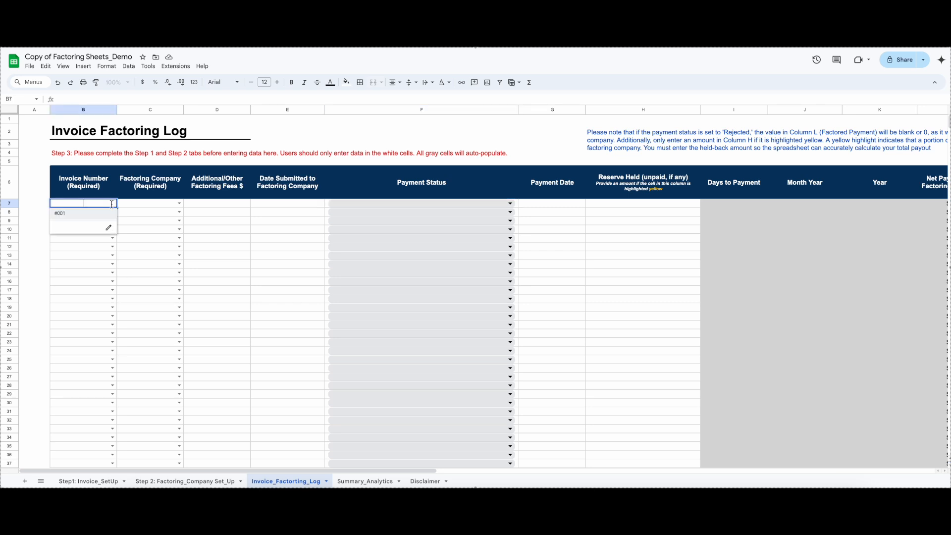
left_click(80, 216)
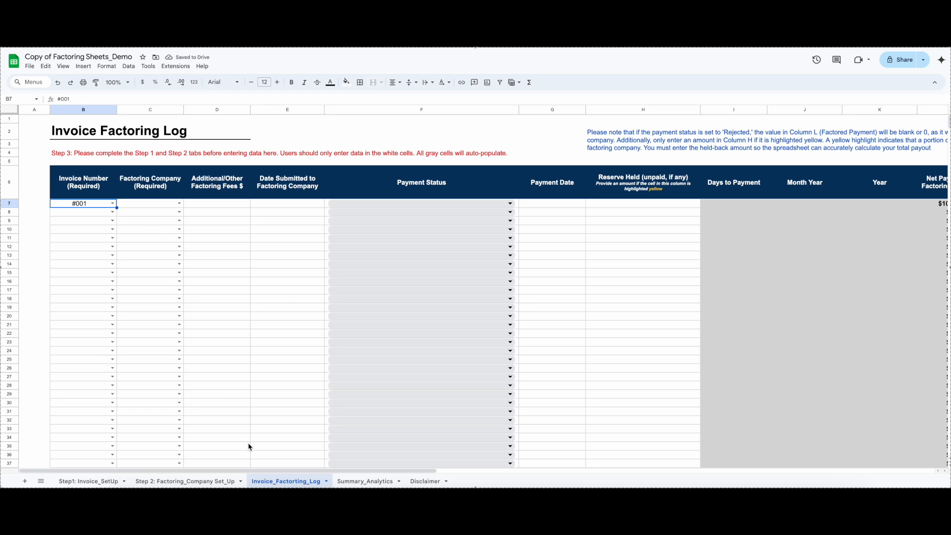
left_click_drag(250, 470, 504, 471)
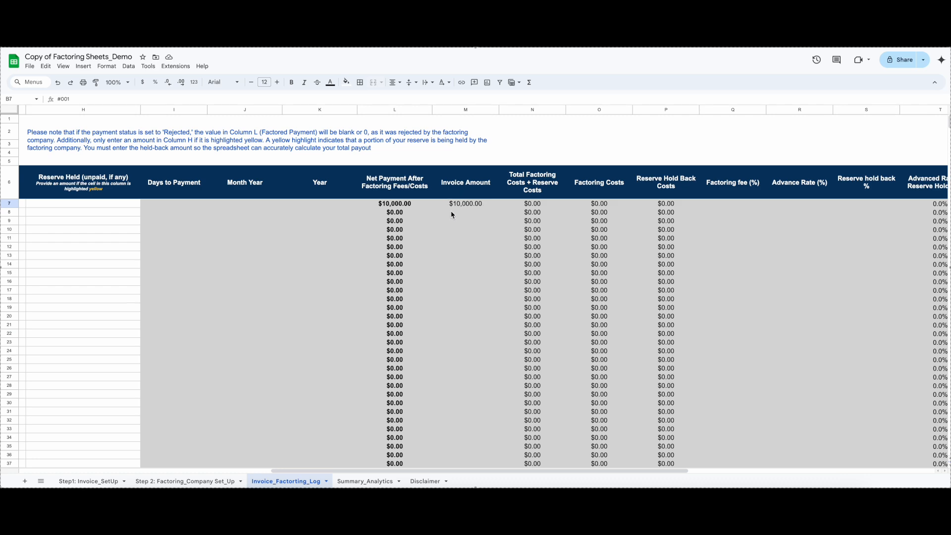
left_click_drag(456, 470, 164, 470)
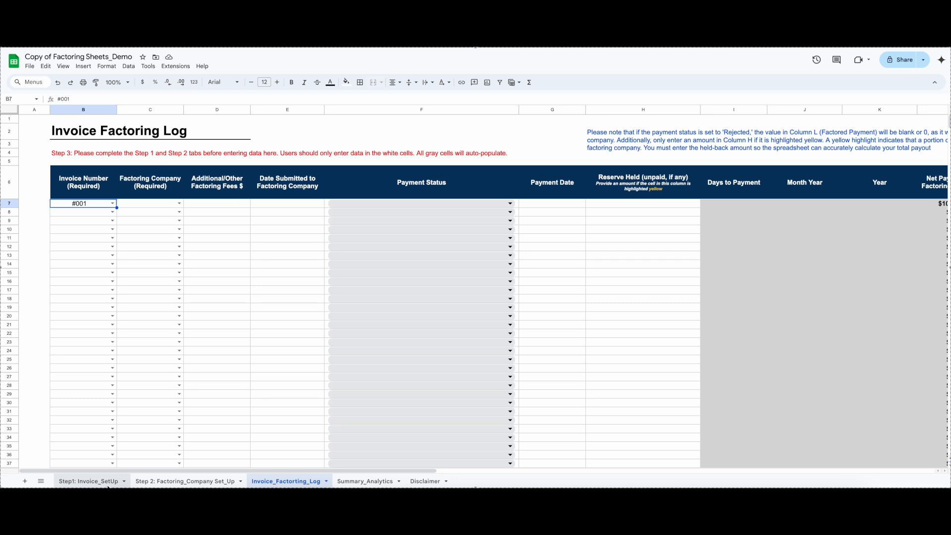
Add #002 as a second invoice in the invoice set-up sheet and check the invoice number choices in the factoring log
left_click(89, 481)
left_click(68, 195)
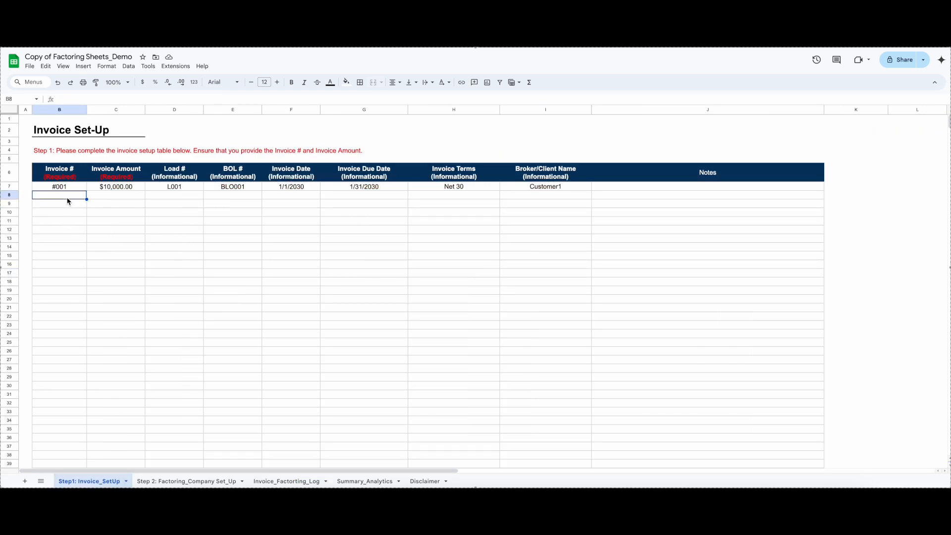
type("#002")
left_click(163, 291)
left_click(285, 481)
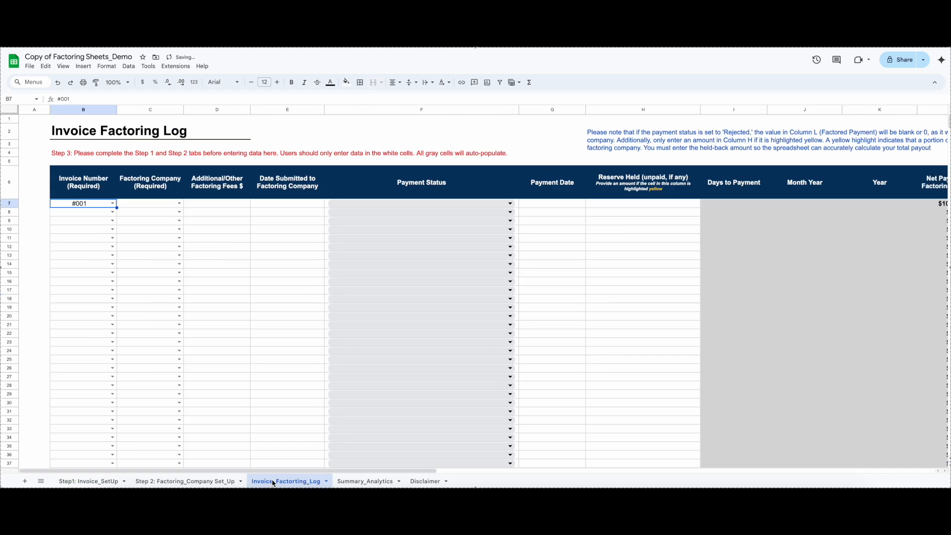
left_click(113, 203)
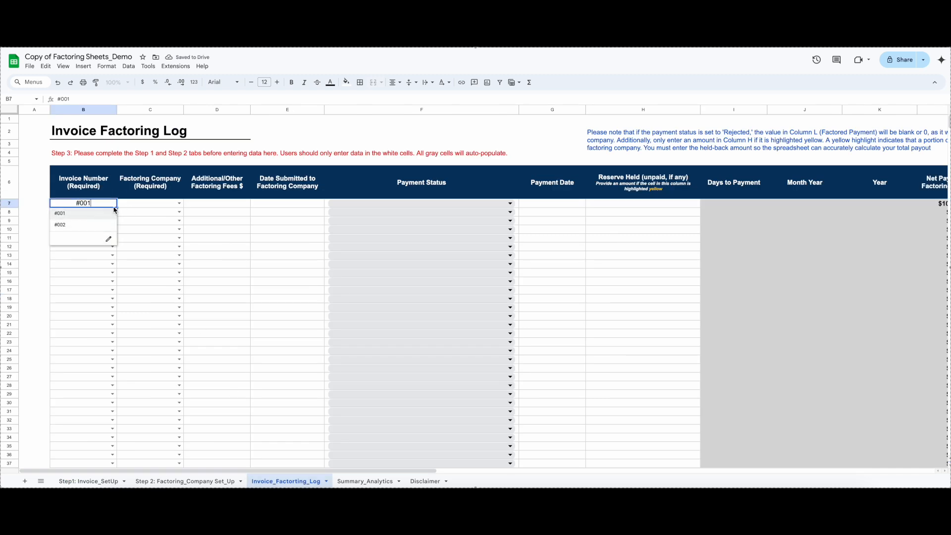
Delete invoice number #002 from the invoice set-up sheet
left_click(105, 481)
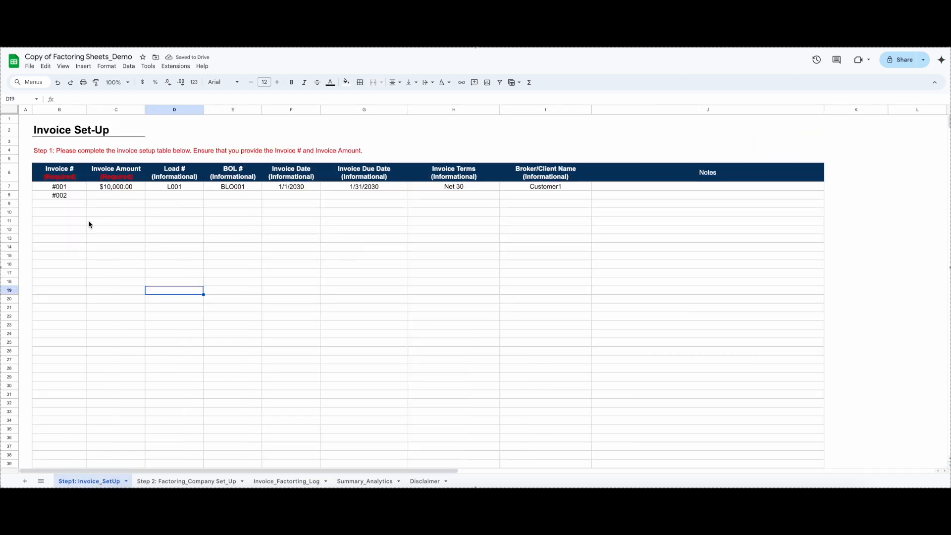
left_click(75, 197)
key("Delete")
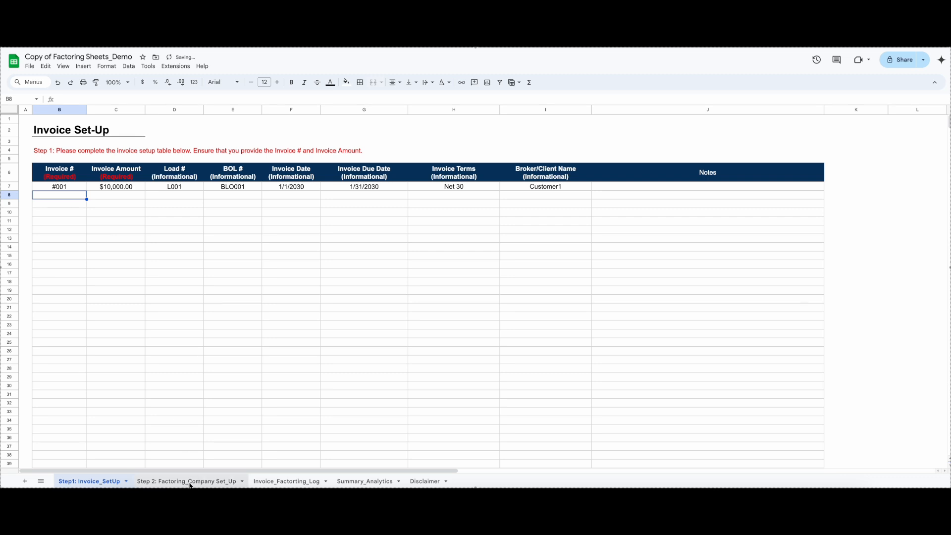
Choose ABC Factor as the factoring company for invoice #001 in the factoring log
left_click(280, 481)
left_click(179, 204)
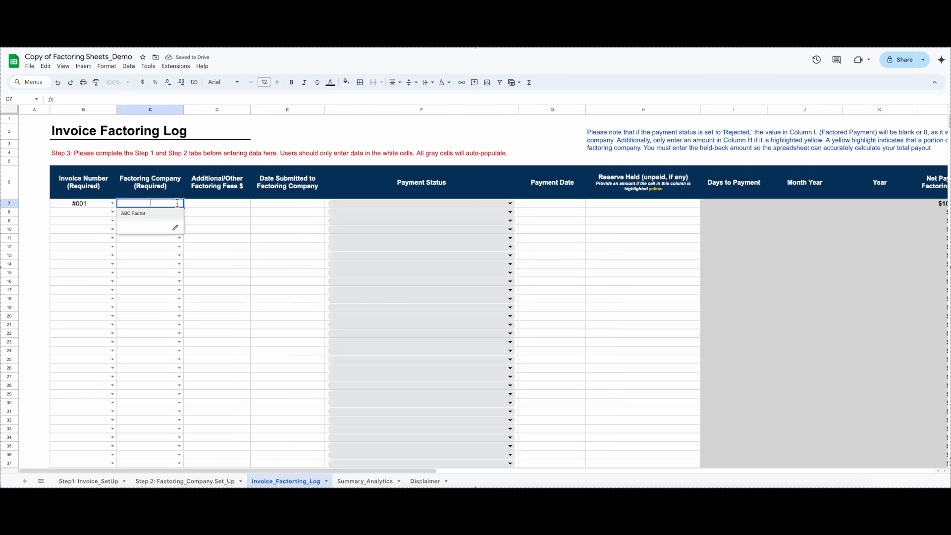
left_click(144, 216)
Add Sample Factor as a second company in the factoring company set-up sheet and reselect ABC Factor for invoice #001 in the log
left_click(158, 480)
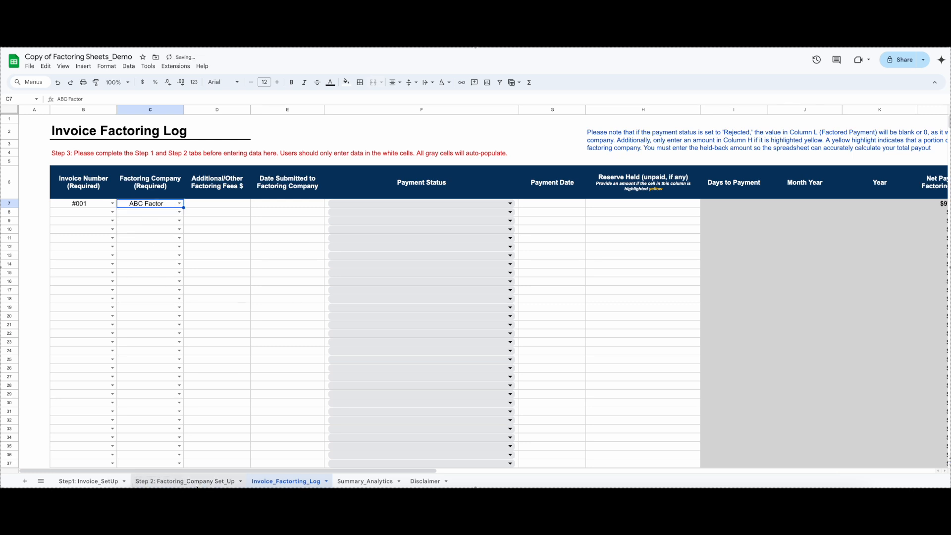
left_click(90, 201)
type("Sample Factor")
left_click(82, 238)
left_click(307, 482)
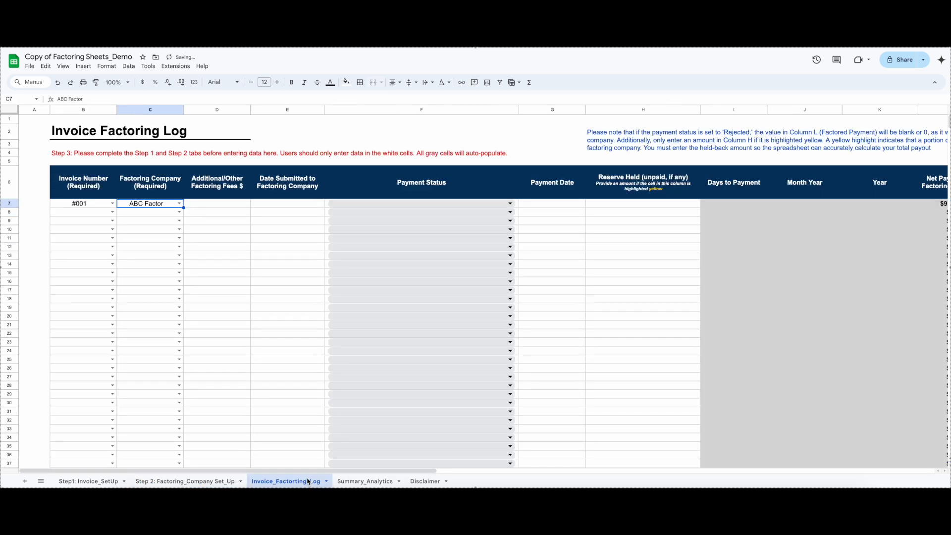
left_click(179, 203)
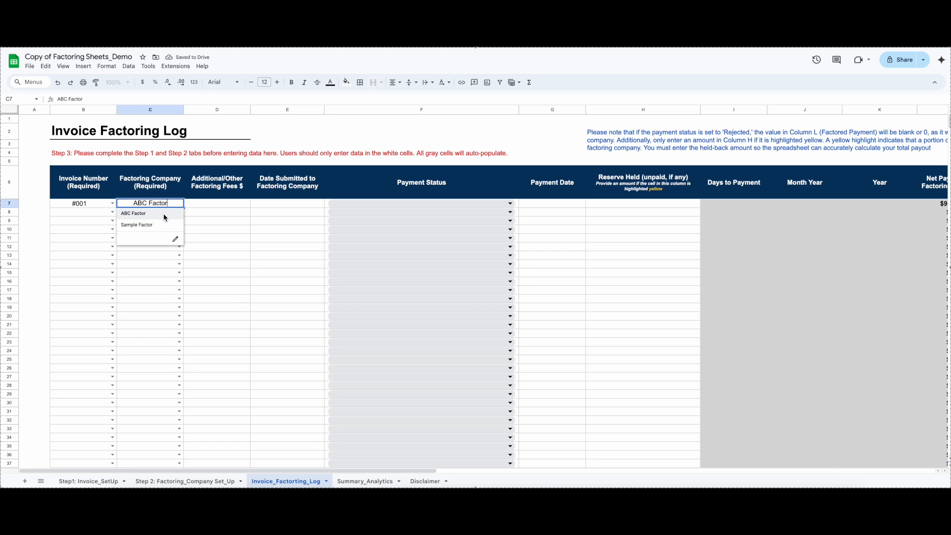
left_click(141, 213)
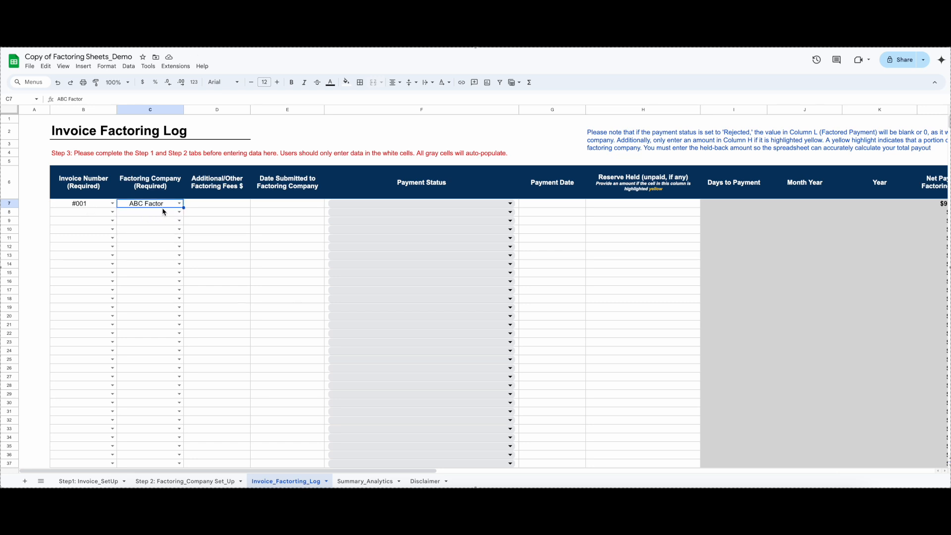
Enter 150 as the additional factoring fees for invoice #001
left_click(233, 205)
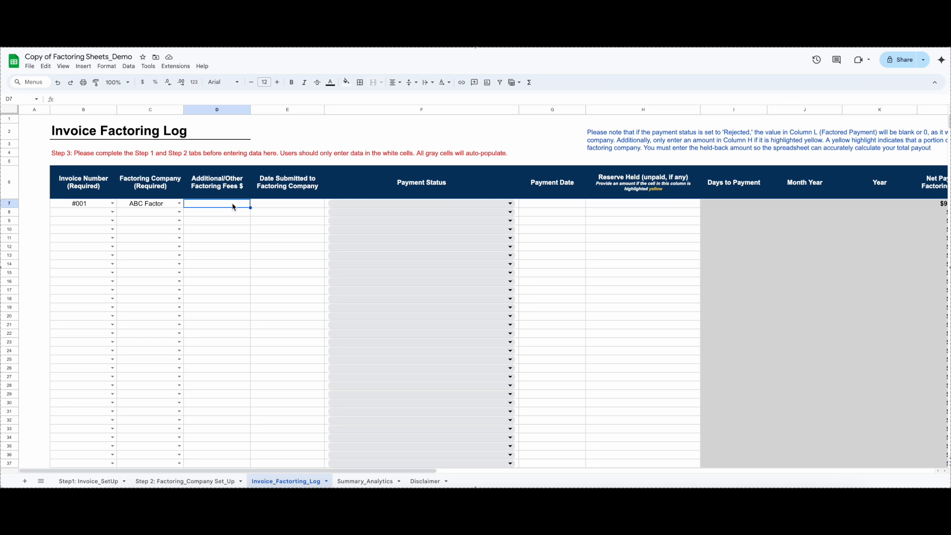
type("150")
left_click(249, 231)
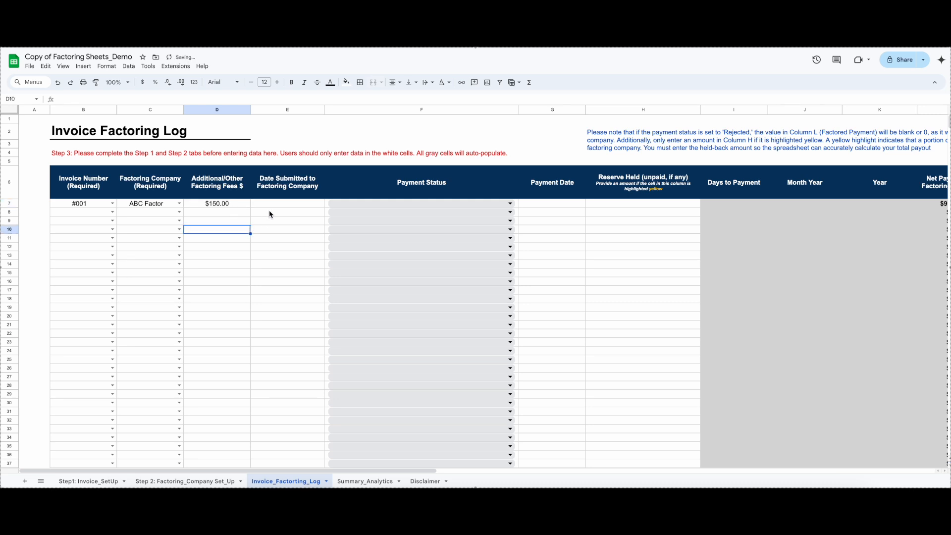
Enter 1/2/2030 as invoice #001's date submitted to the factoring company and set its payment status to Submitted
left_click(282, 204)
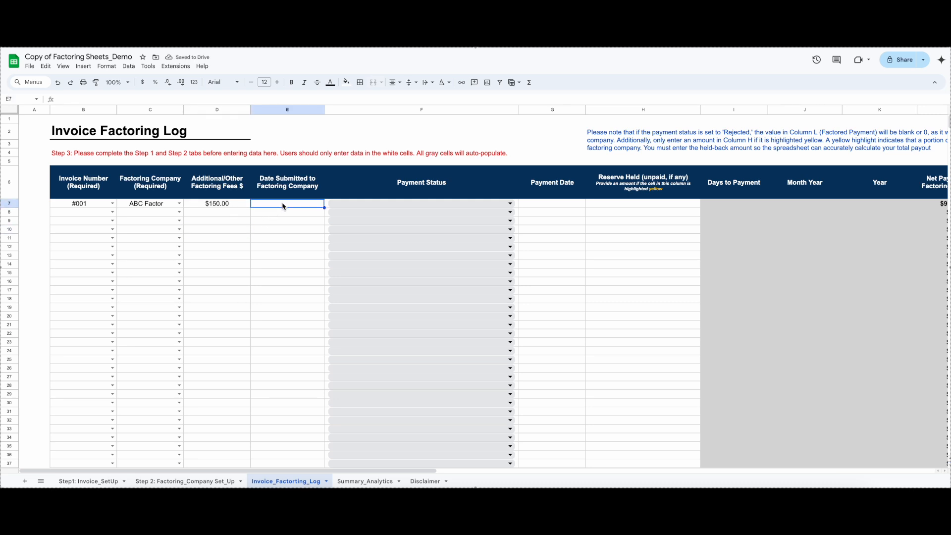
type("1/2/2030")
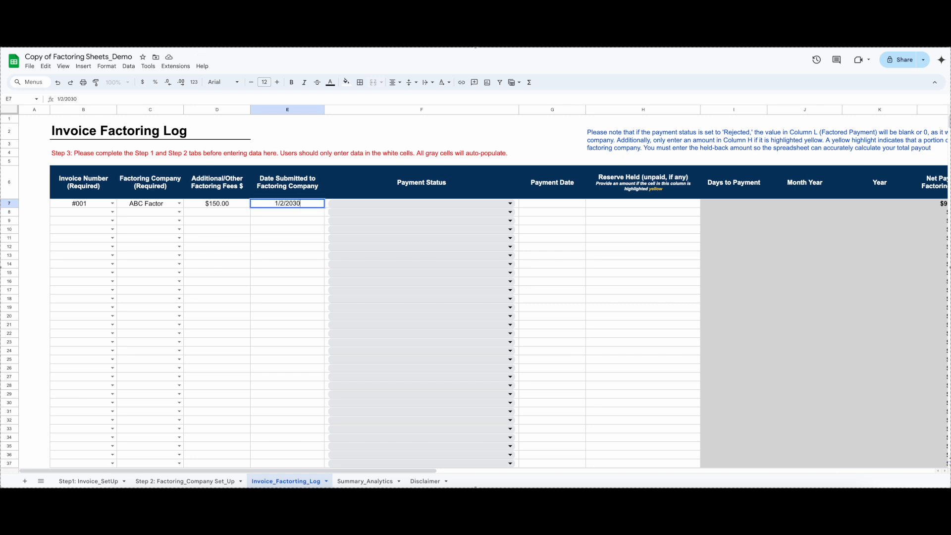
left_click(289, 227)
left_click(510, 204)
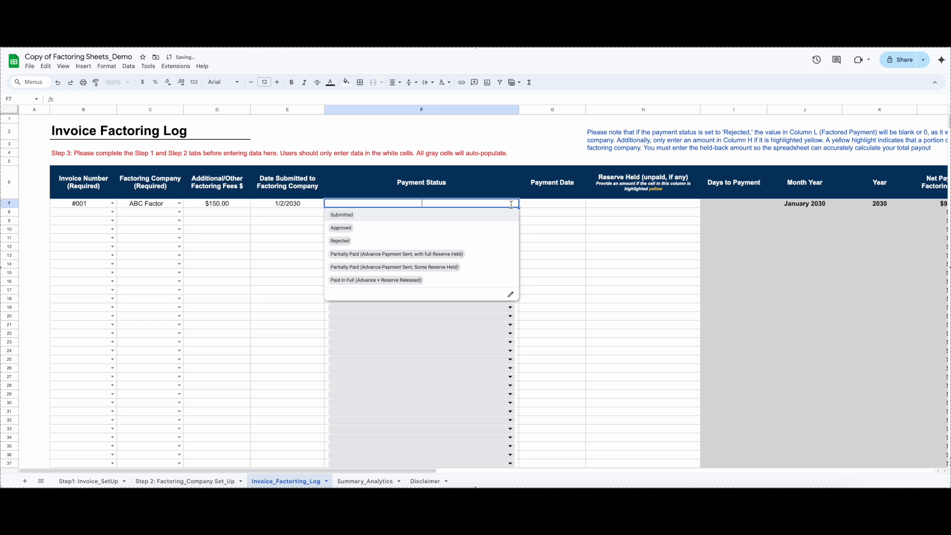
left_click(446, 217)
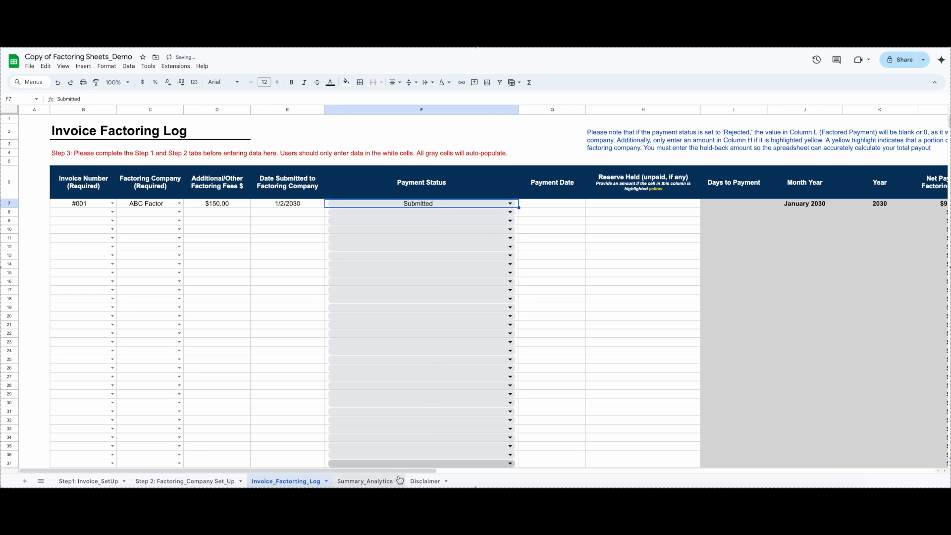
Review the auto-populated net payment, factoring costs, reserve holdback and advance rate columns for invoice #001 in the log
left_click_drag(408, 475, 459, 471)
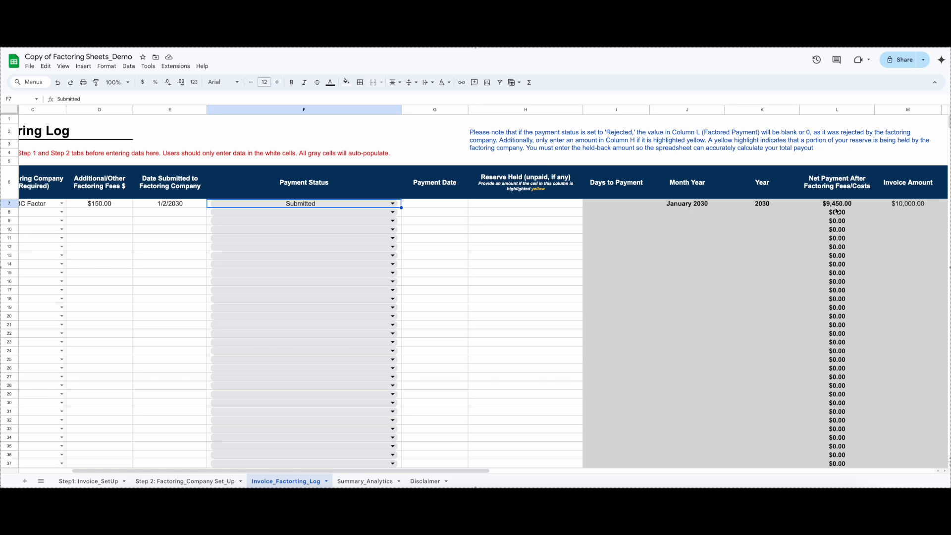
left_click_drag(487, 470, 637, 350)
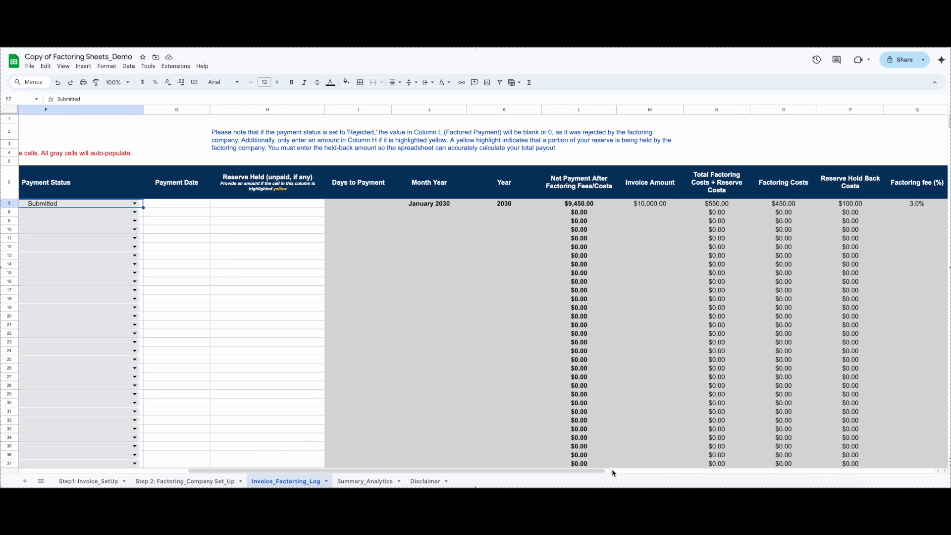
left_click_drag(605, 471, 713, 471)
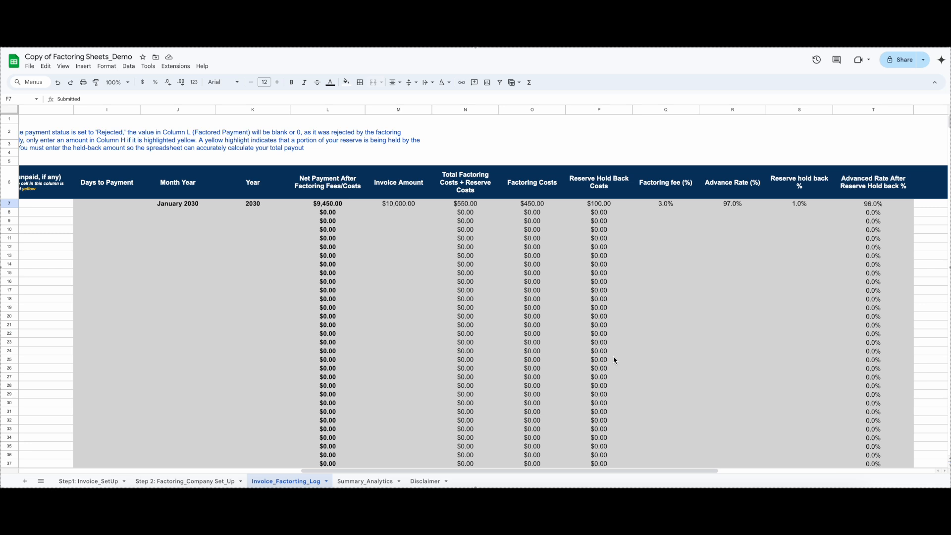
left_click_drag(719, 468, 474, 471)
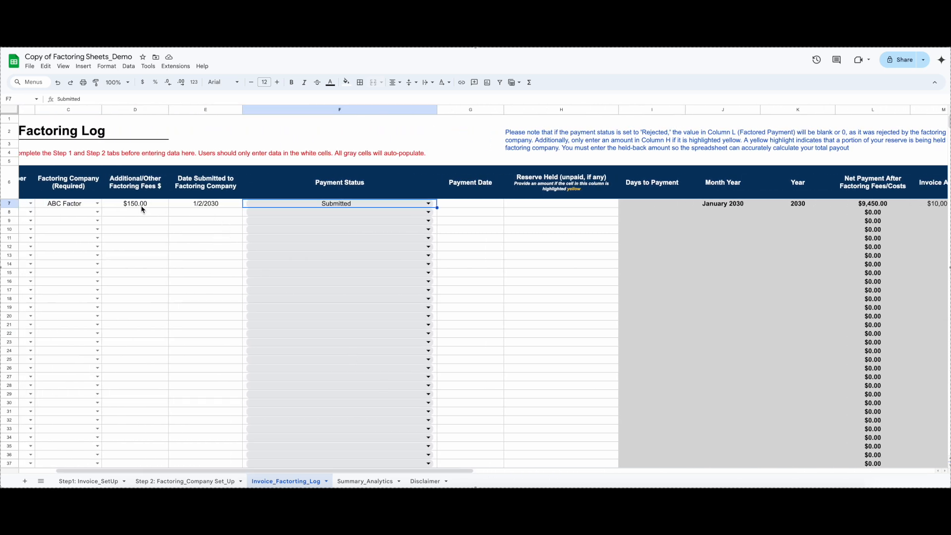
left_click_drag(467, 472, 623, 475)
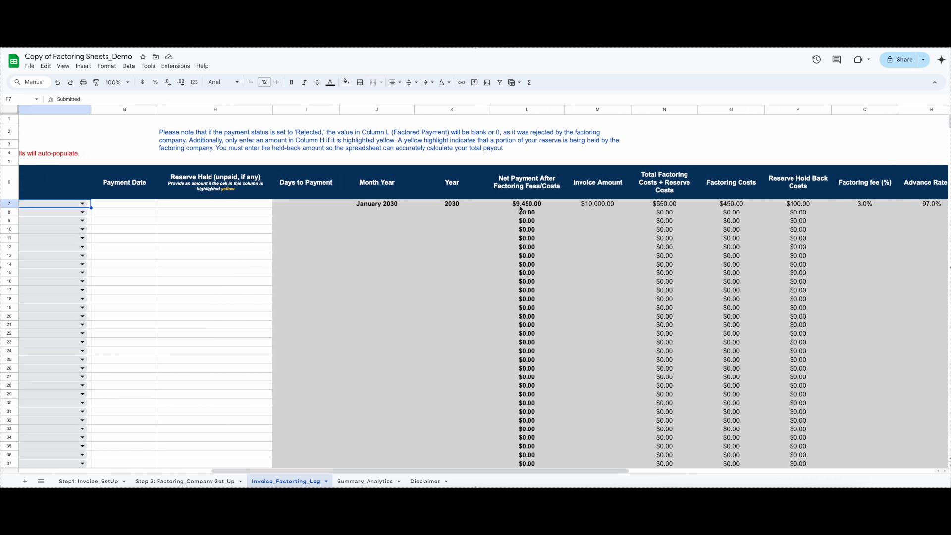
left_click_drag(558, 473, 386, 467)
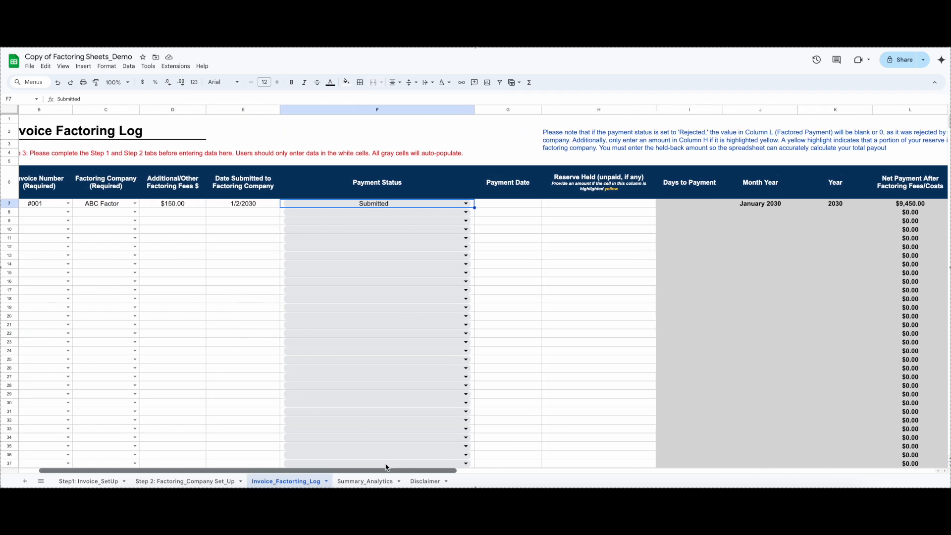
Switch invoice #001's payment status to Approved and after that to Rejected
left_click(466, 204)
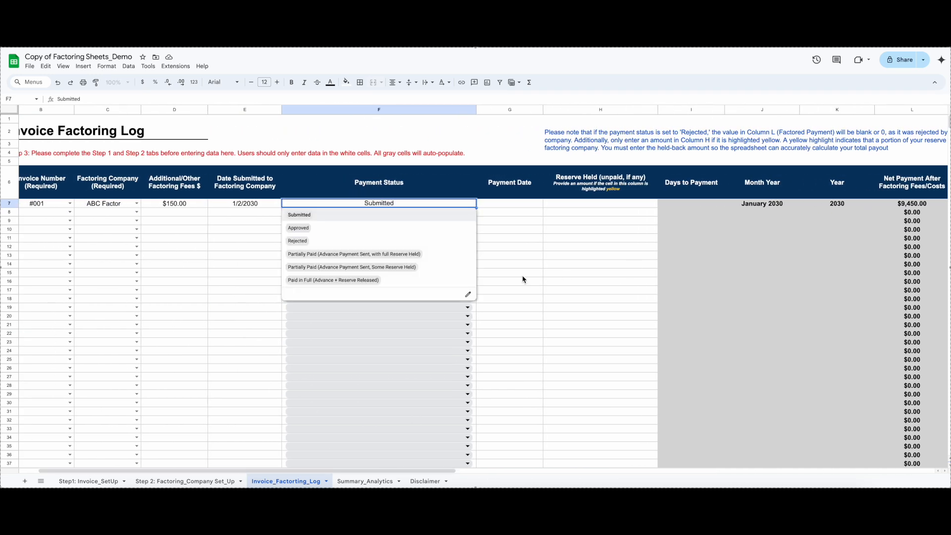
left_click(329, 228)
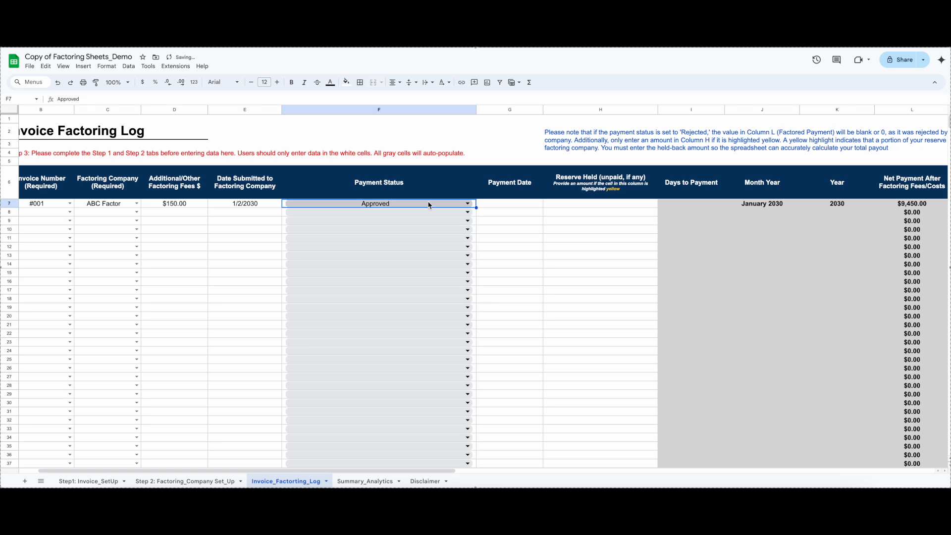
left_click(467, 204)
left_click(329, 240)
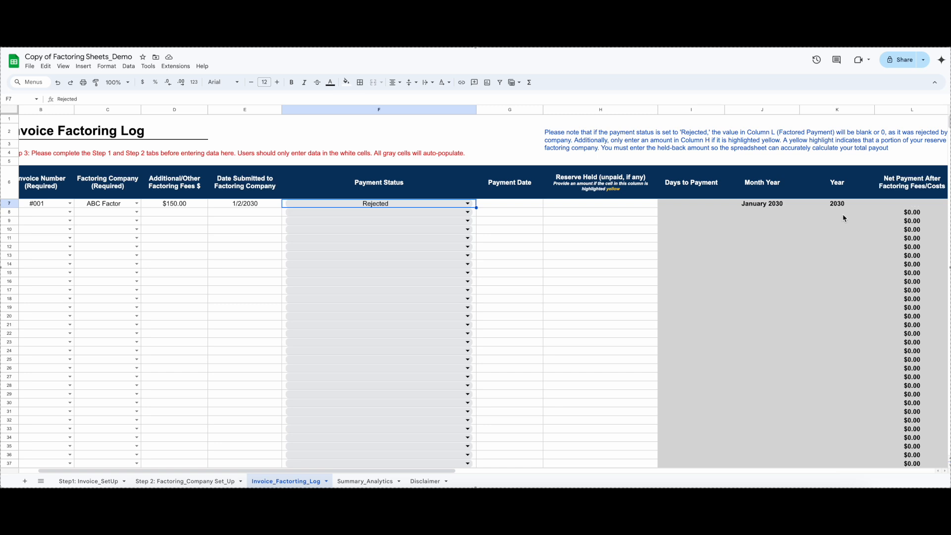
Change invoice #001's payment status to Partially Paid (Advance Payment Sent, with full Reserve Held) and check its calculated costs
left_click(460, 203)
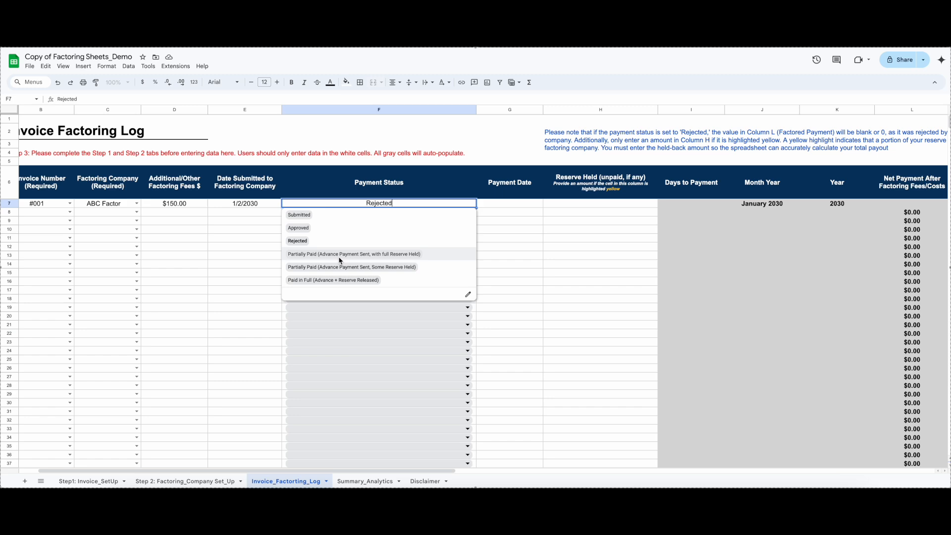
left_click(385, 254)
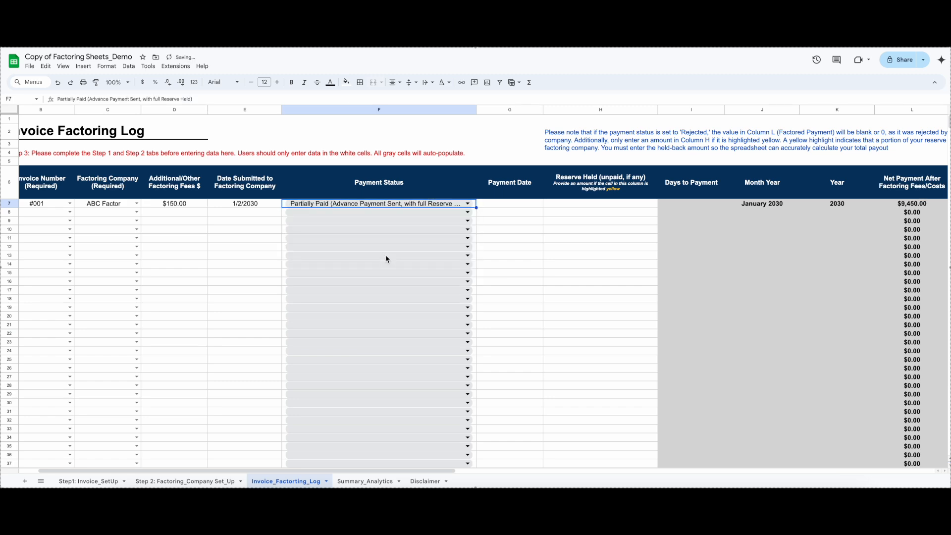
left_click_drag(453, 471, 617, 474)
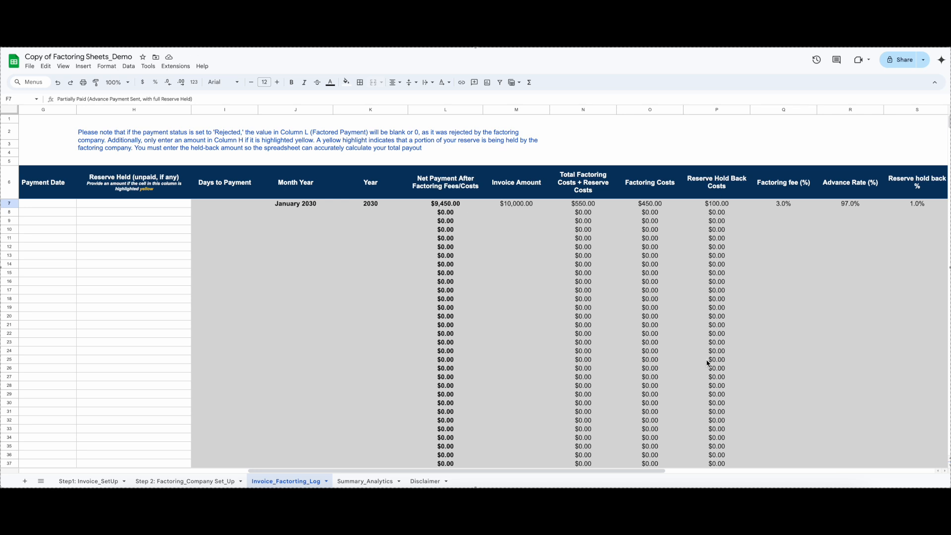
left_click_drag(659, 470, 454, 451)
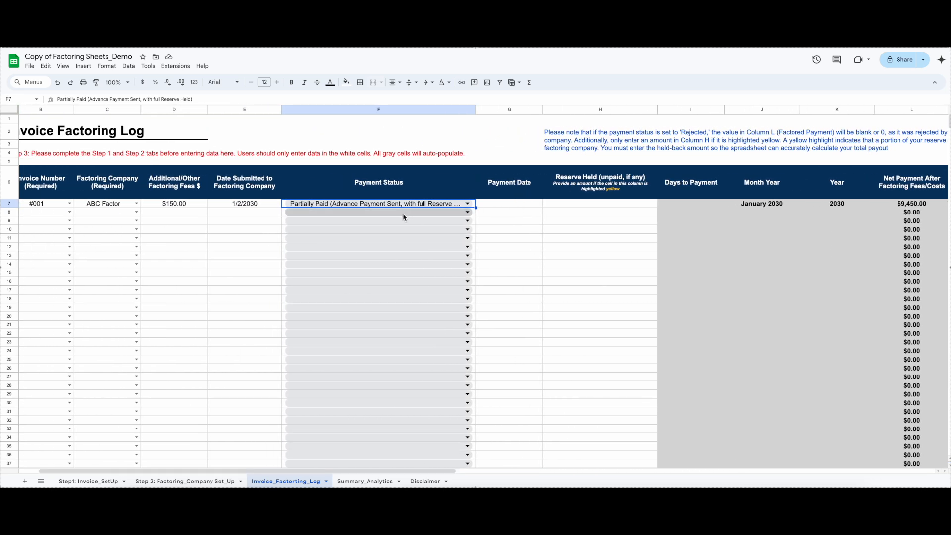
Enter 1/4/2030 as the payment date for invoice #001
left_click(507, 206)
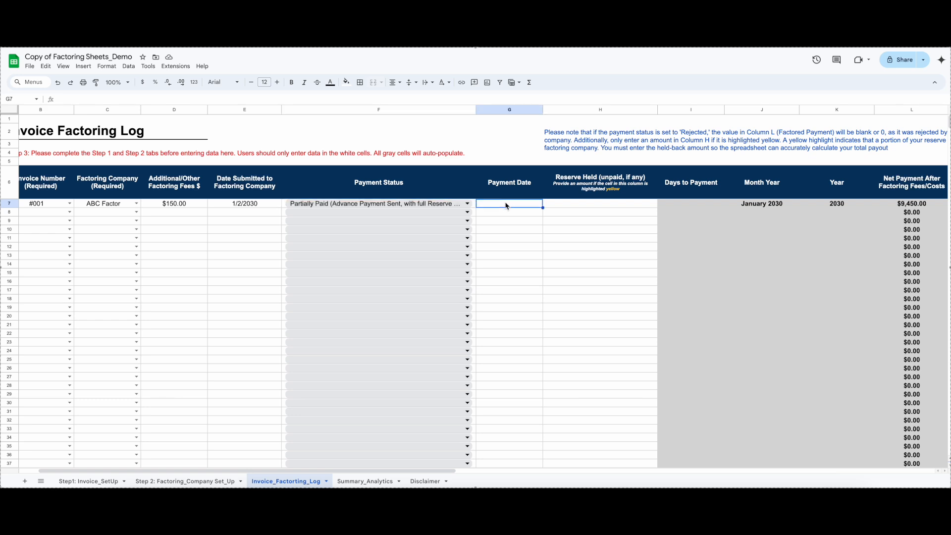
type("1/4/2030")
key("Return")
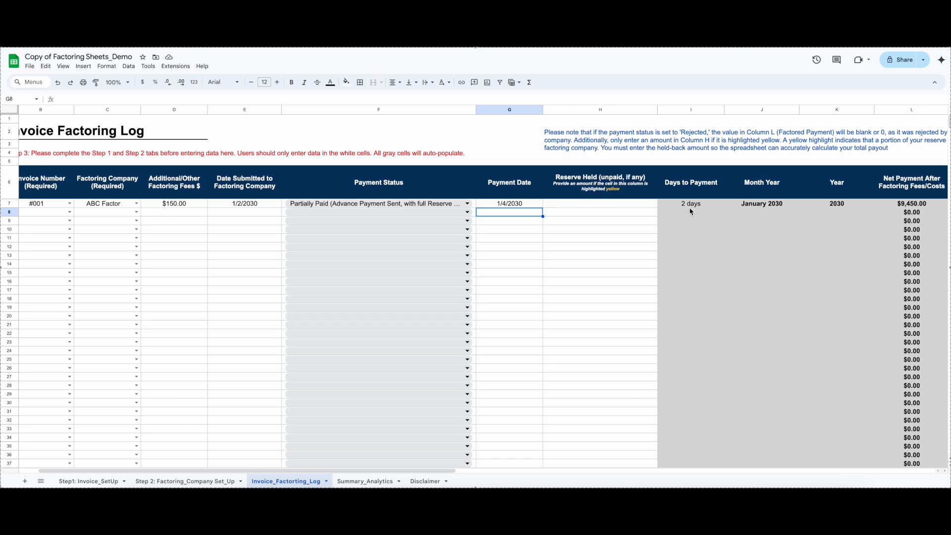
Change invoice #001's payment status to Partially Paid (Advance Payment Sent, Some Reserve Held)
left_click(467, 203)
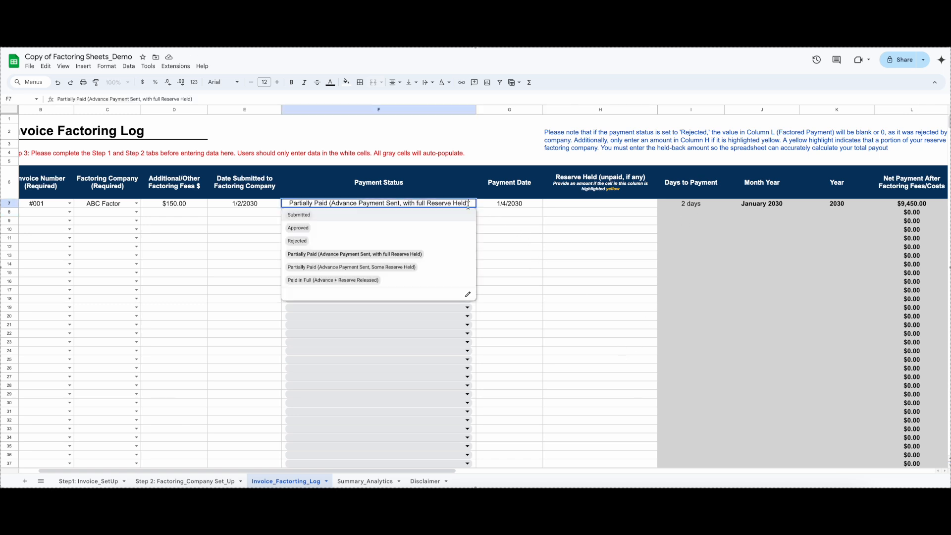
left_click(411, 267)
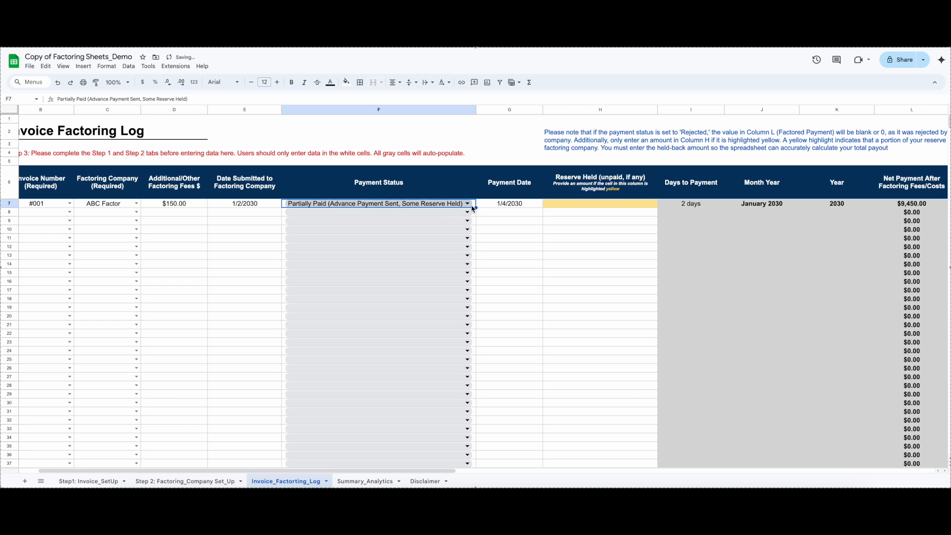
left_click_drag(436, 470, 490, 474)
left_click(356, 203)
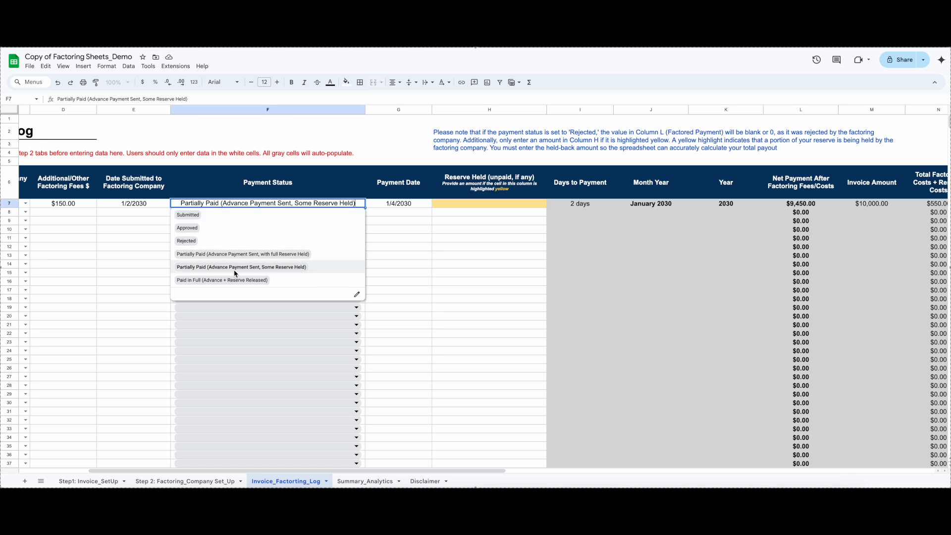
Enter 50 as the unpaid reserve held for invoice #001
left_click(470, 209)
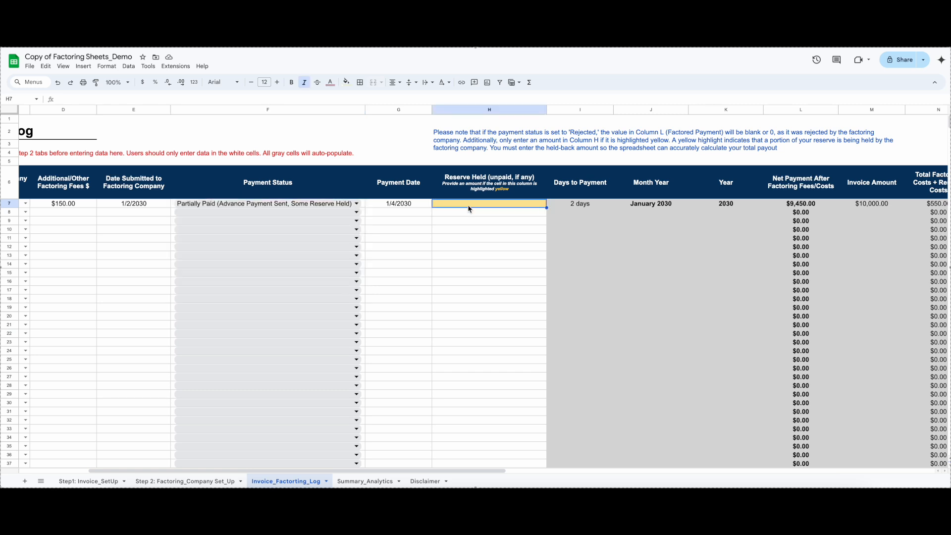
left_click_drag(504, 471, 624, 481)
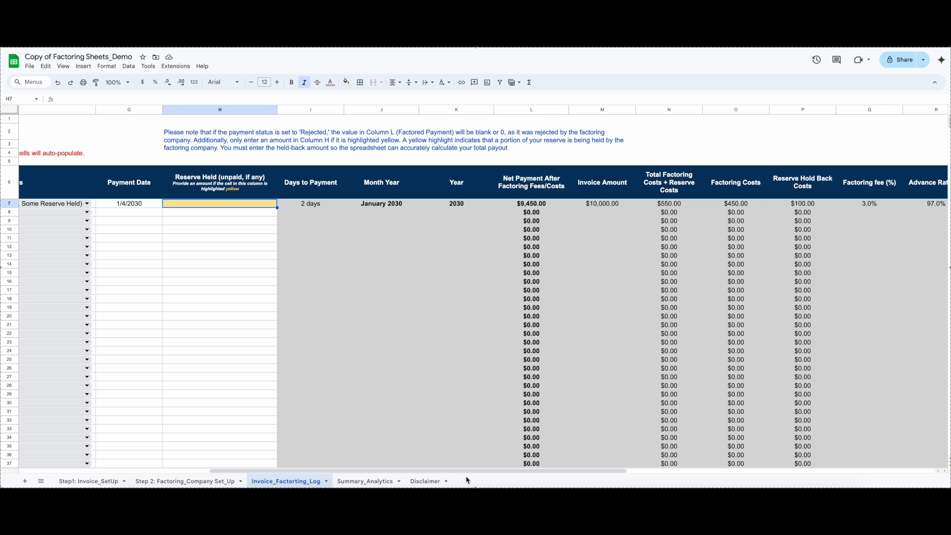
scroll(493, 475, "right", 2)
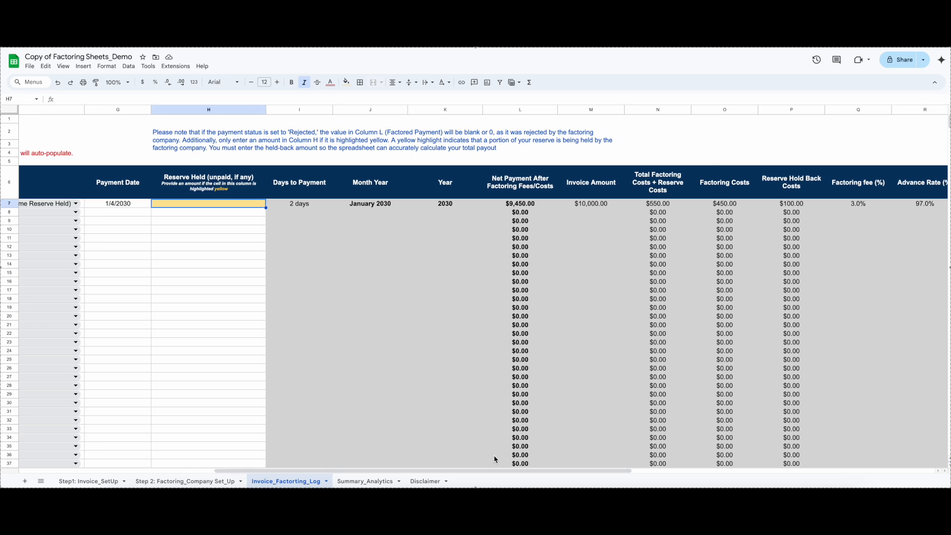
type("50")
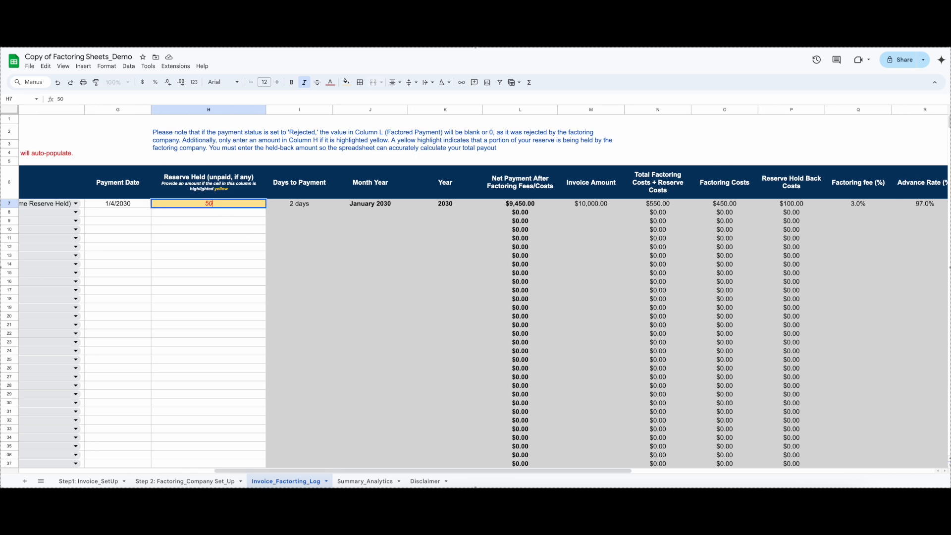
key("Return")
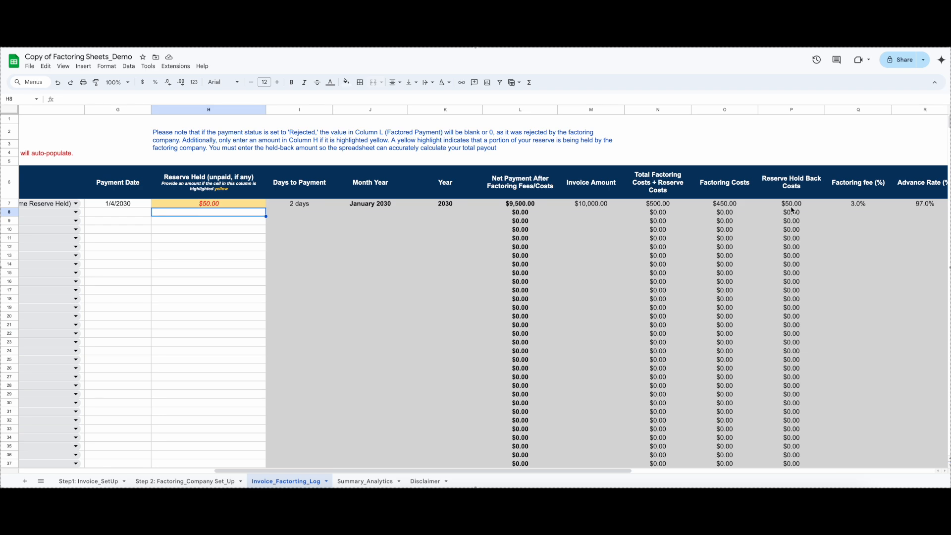
Set invoice #001's payment status to Paid in Full (Advance + Reserve Released) and clear its reserve held amount
left_click_drag(619, 475, 470, 475)
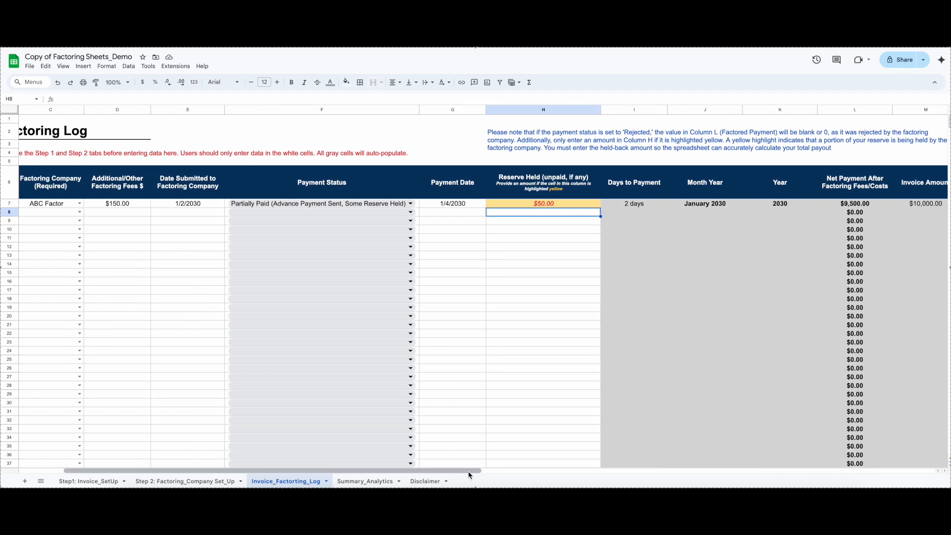
left_click(411, 204)
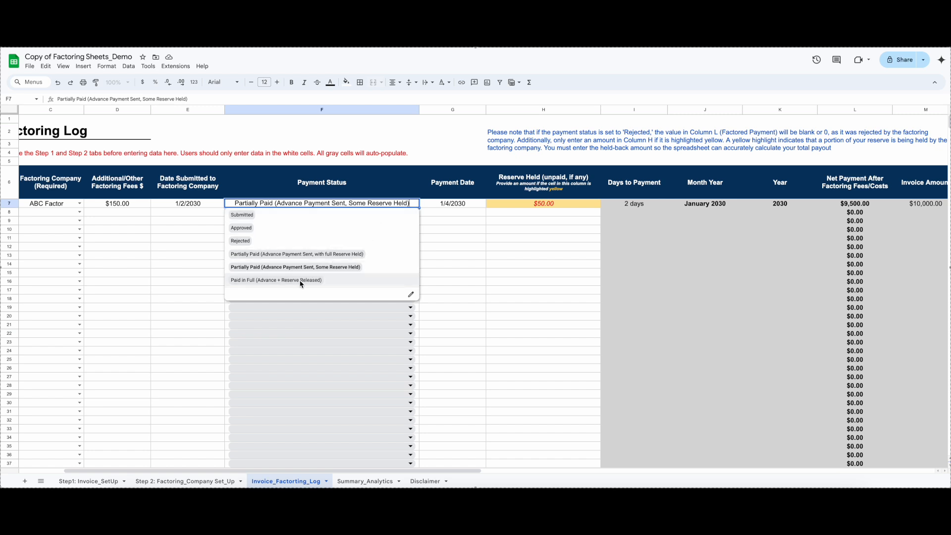
left_click(299, 280)
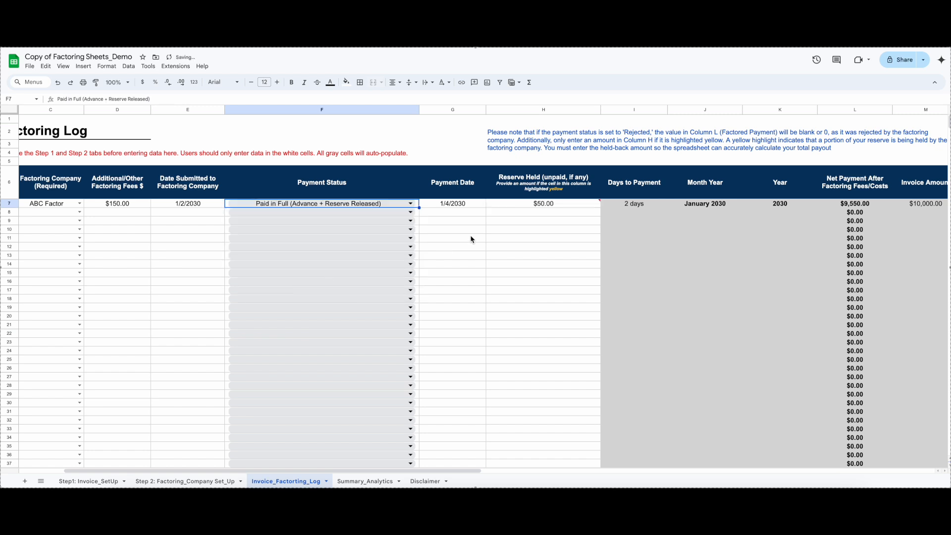
left_click(587, 205)
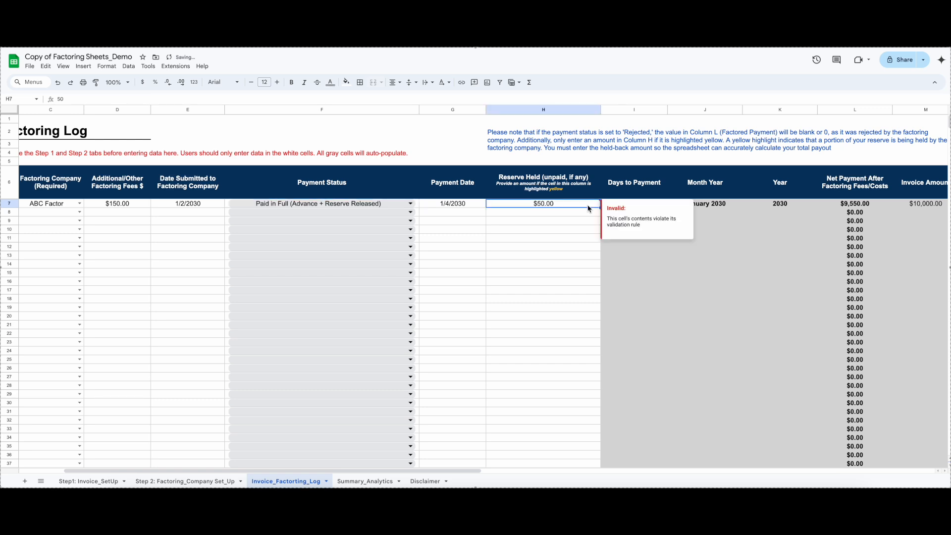
key("Delete")
Review invoice #001's net payment, factoring costs, reserve holdback and advance rate columns along with its entered log data
left_click_drag(456, 471, 578, 471)
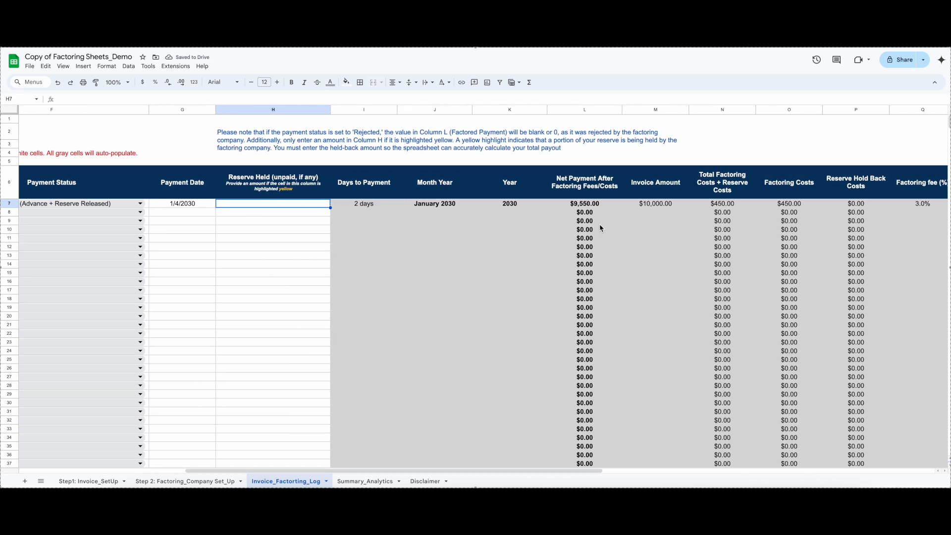
left_click_drag(552, 471, 648, 466)
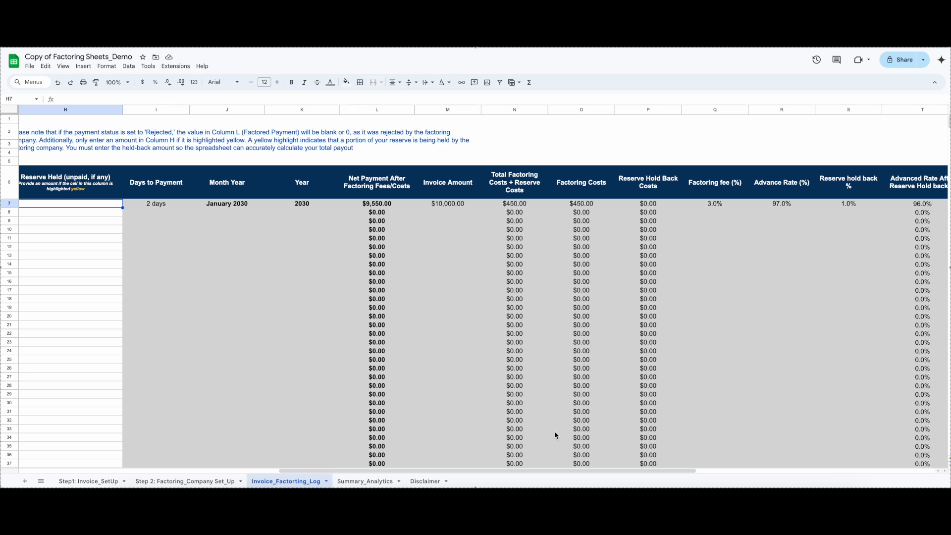
left_click_drag(579, 470, 319, 470)
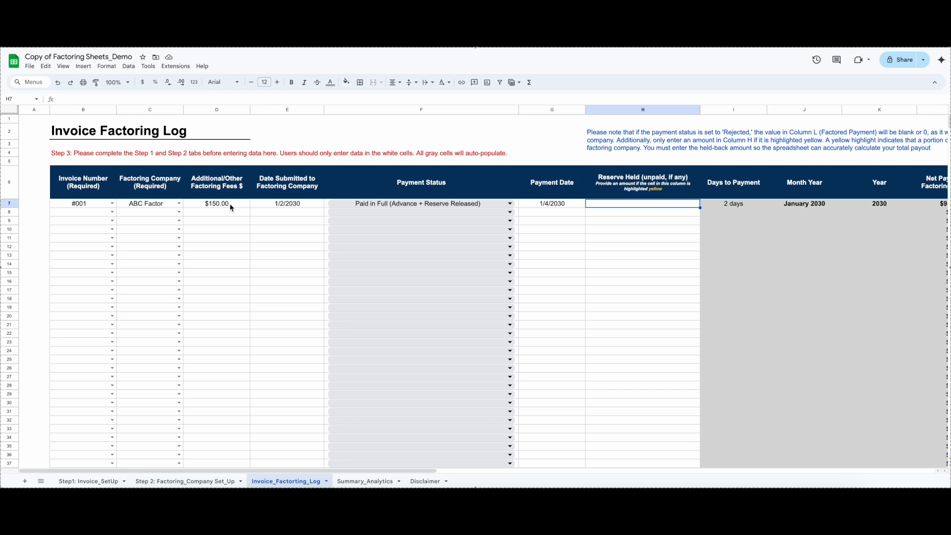
left_click_drag(401, 470, 685, 479)
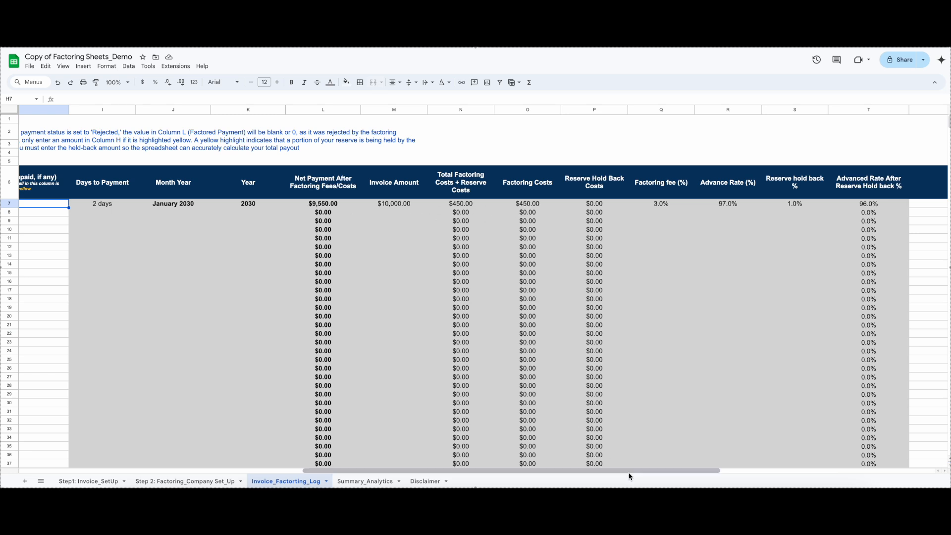
left_click_drag(632, 474, 347, 474)
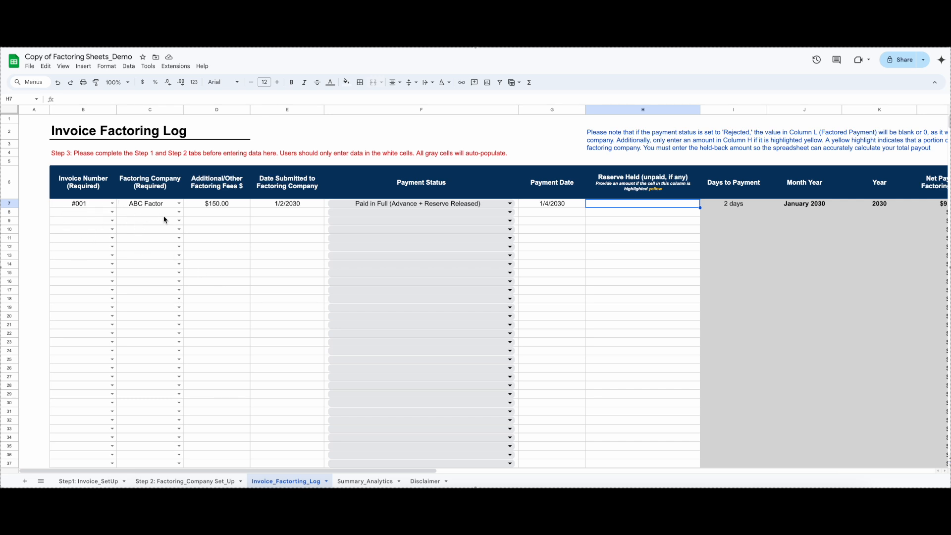
Check the factoring company choices for the second log row, the invoice and factoring company set-up sheets, and the log's calculated columns
left_click(179, 212)
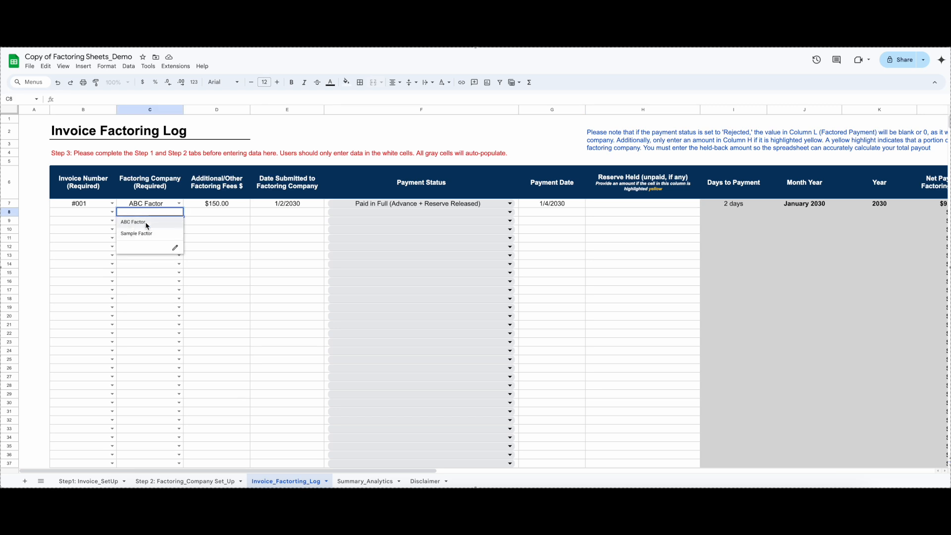
left_click(201, 481)
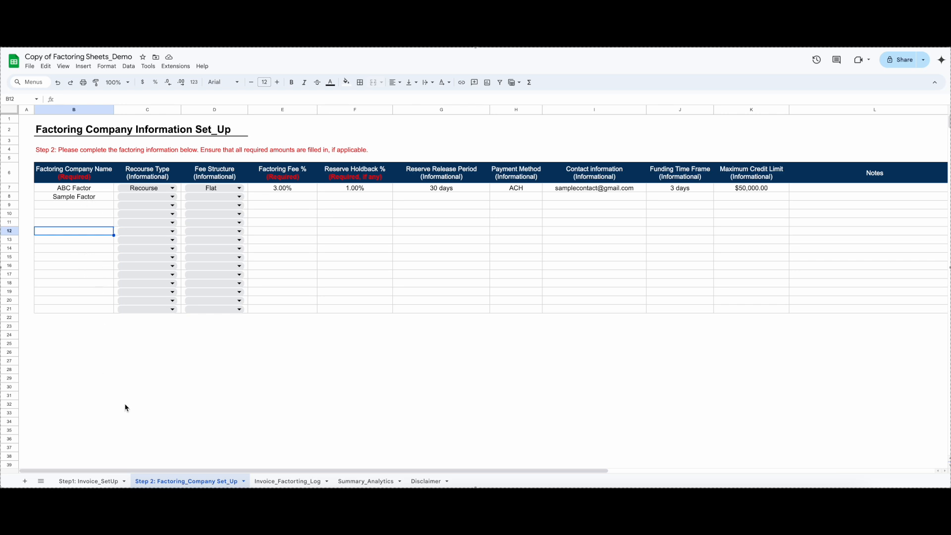
left_click(266, 482)
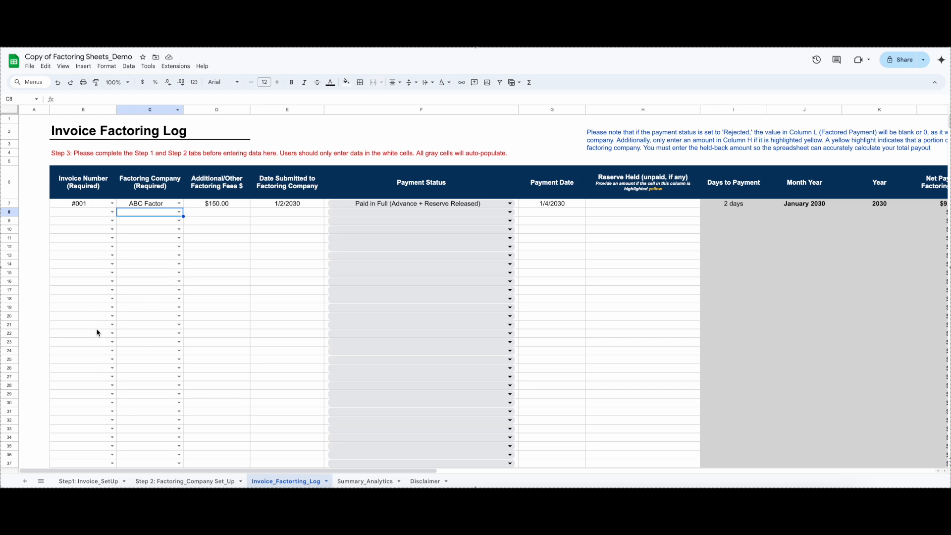
left_click(100, 484)
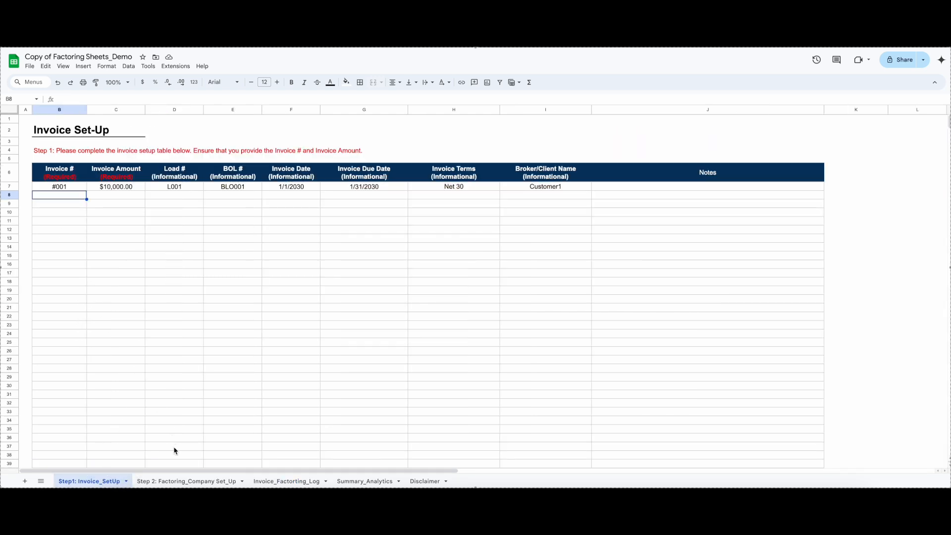
left_click(170, 482)
left_click(288, 481)
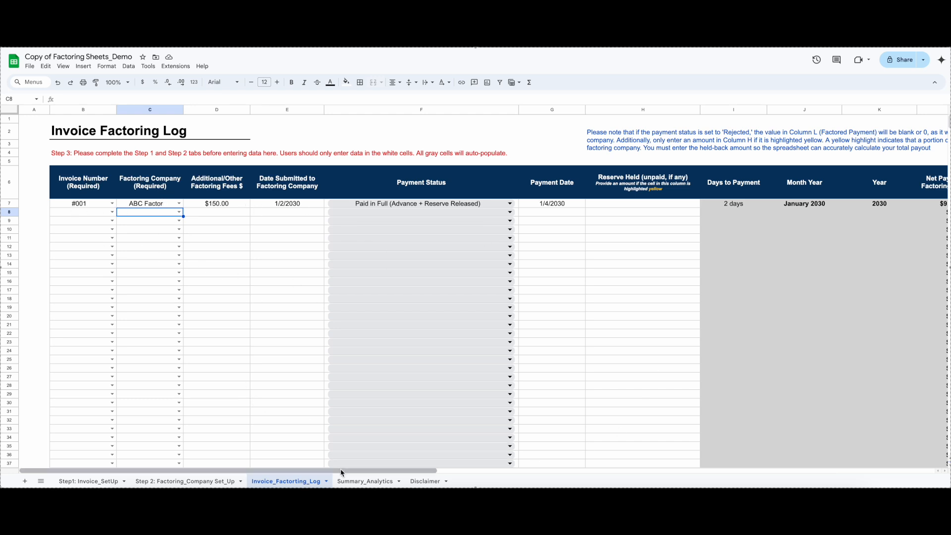
left_click_drag(344, 470, 542, 479)
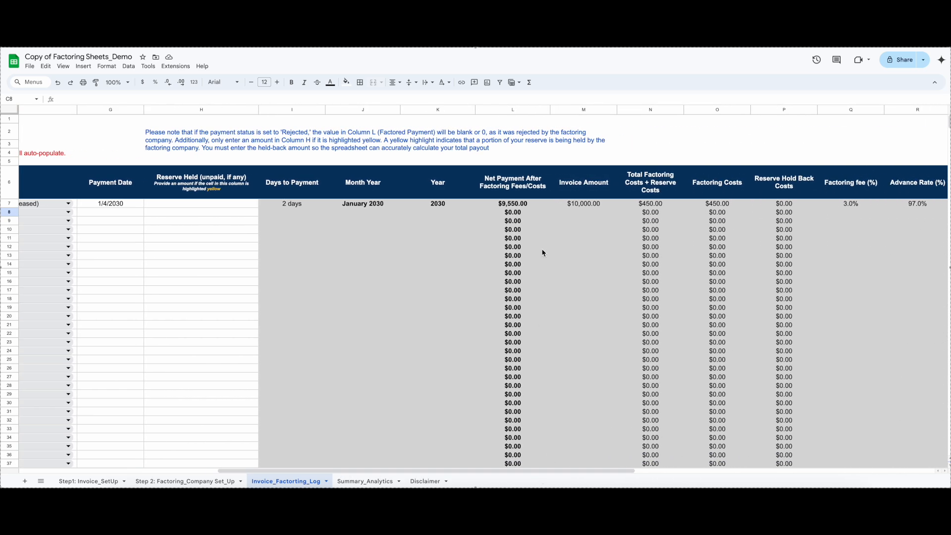
left_click_drag(583, 471, 407, 475)
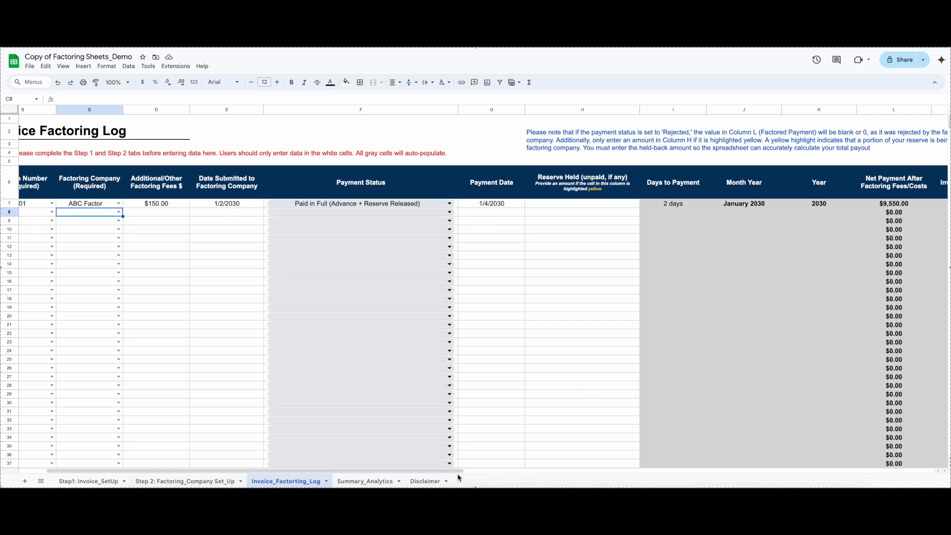
left_click_drag(457, 472, 578, 468)
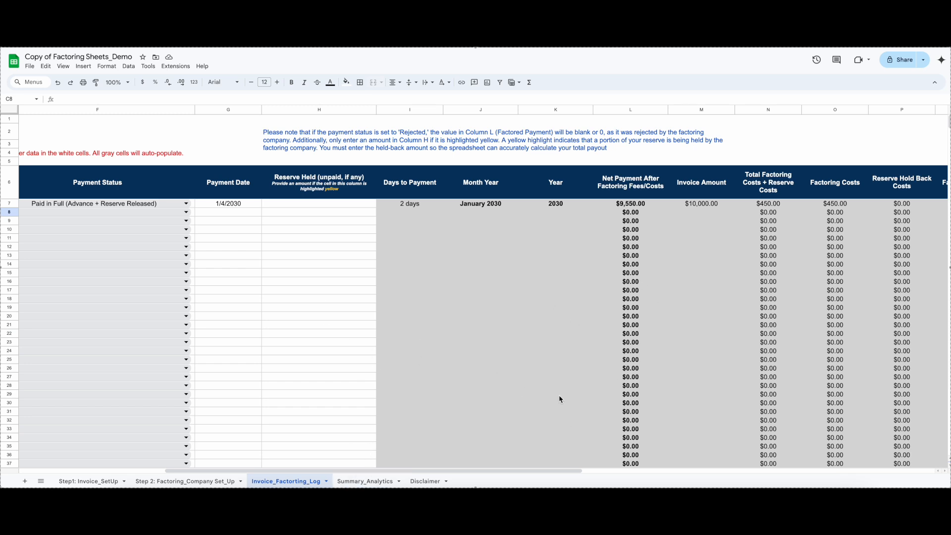
Open the Summary_Analytics sheet and examine the Quick Analysis figures and factoring charts for 2030
left_click(367, 480)
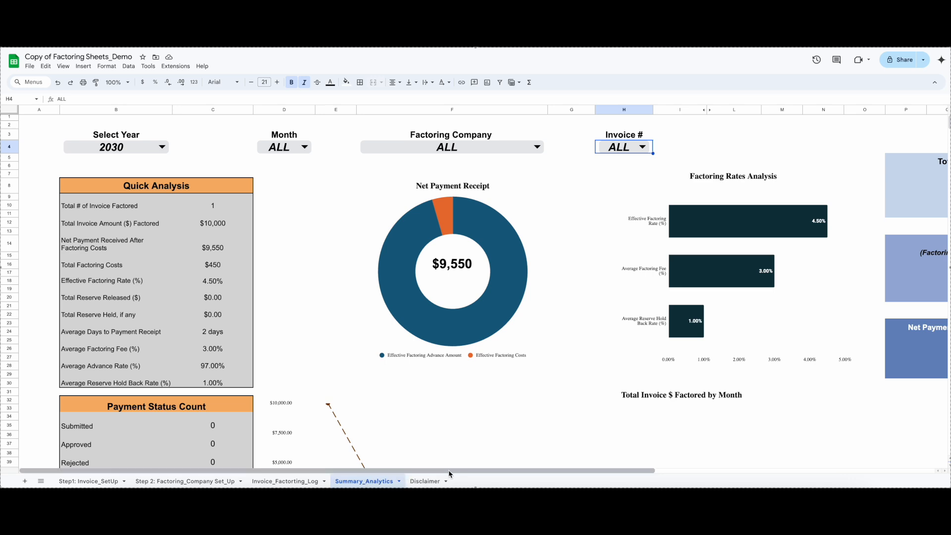
scroll(545, 474, "right", 3)
scroll(544, 477, "left", 3)
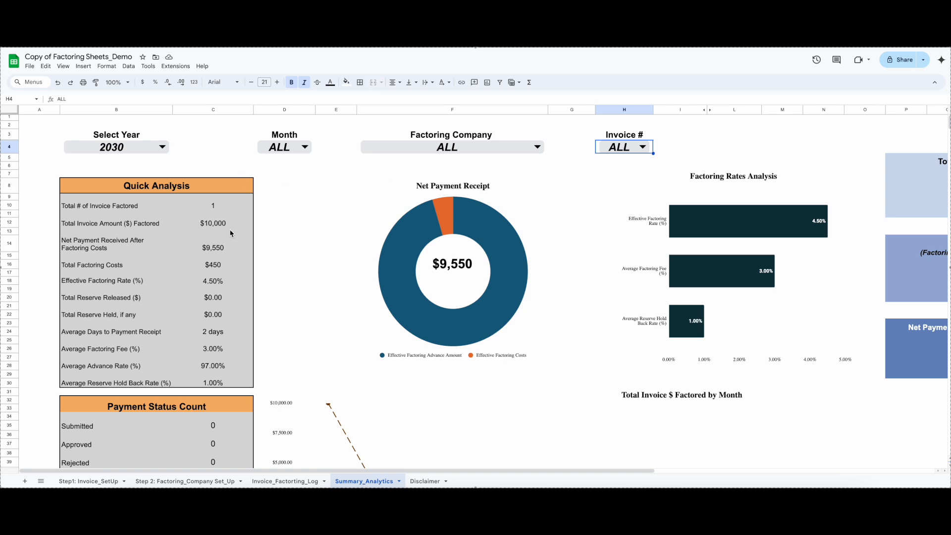
scroll(212, 240, "down", 1)
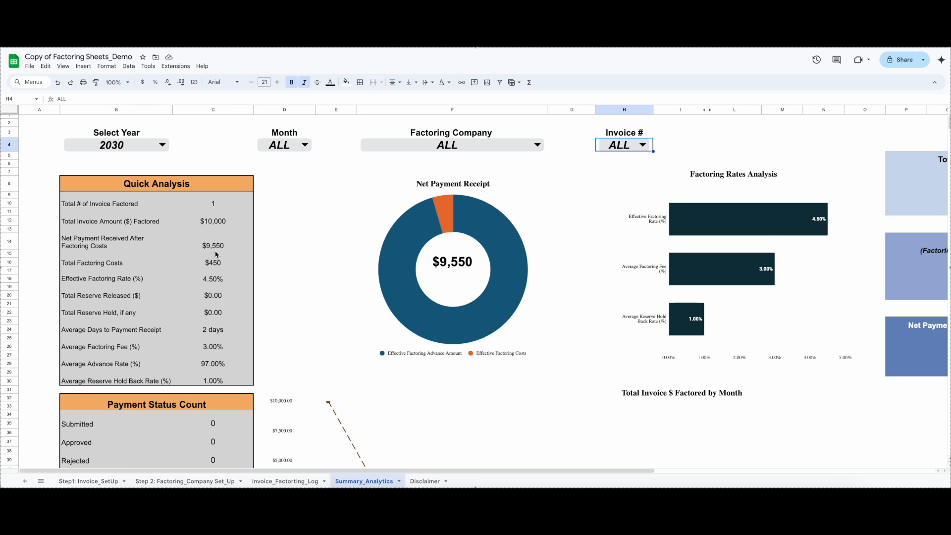
scroll(213, 260, "down", 1)
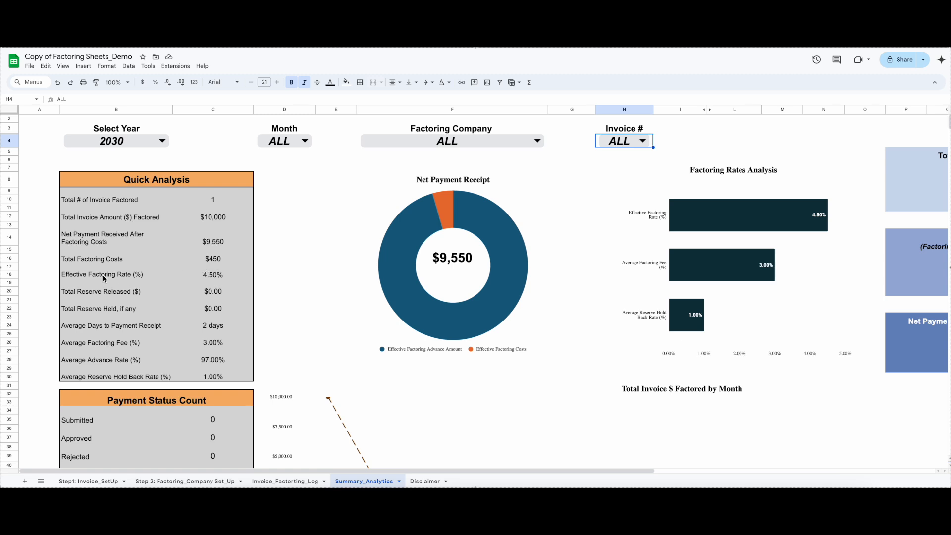
Check the Effective Factoring Rate and Average Factoring Fee in the Quick Analysis table, along with the Payment Status Count table
left_click(212, 277)
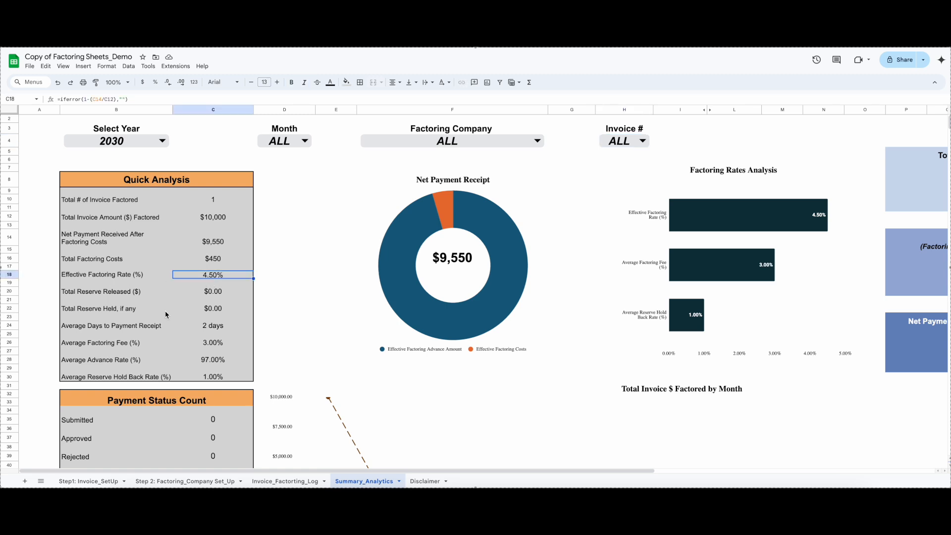
left_click(115, 349)
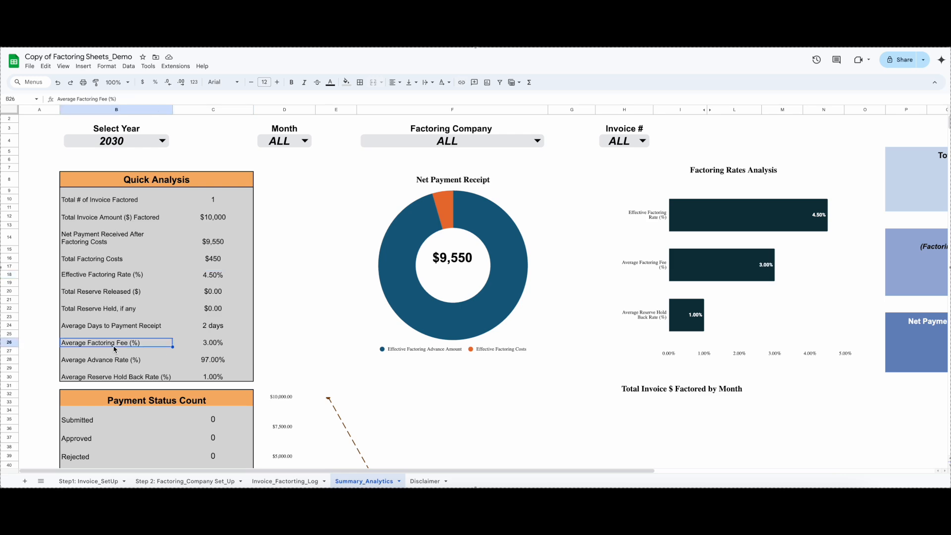
left_click(215, 347)
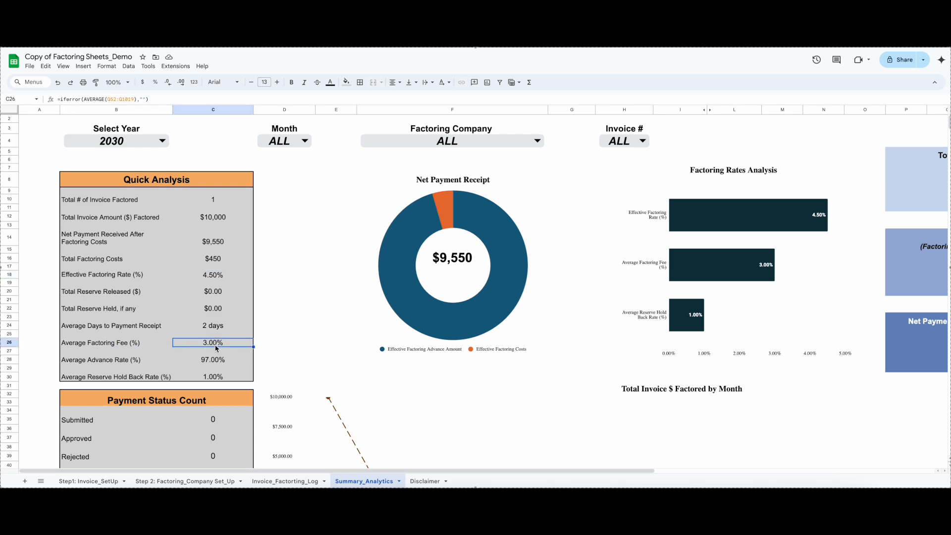
scroll(216, 349, "down", 8)
scroll(218, 359, "up", 6)
scroll(220, 366, "up", 3)
scroll(219, 366, "down", 3)
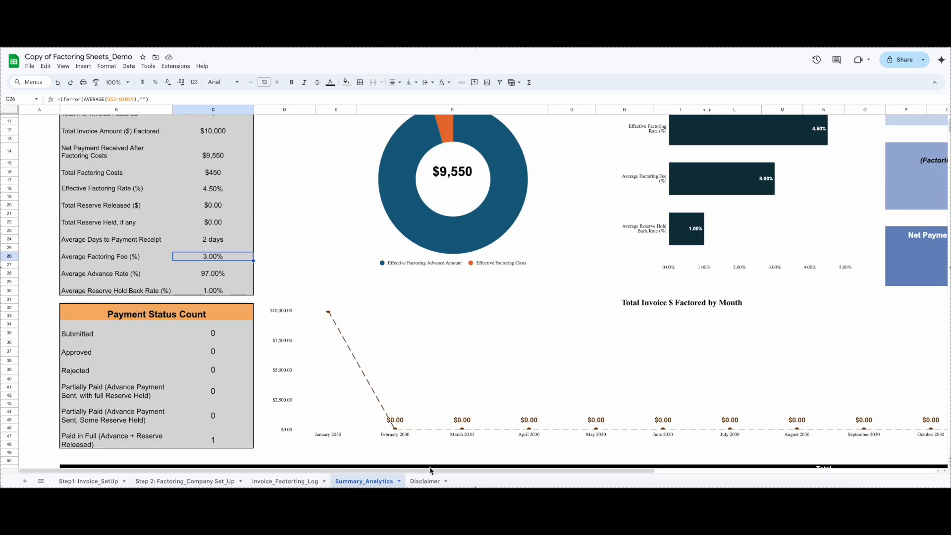
Examine the Total Invoice $ Factored by Month chart and the summary cards for invoice amount, factoring costs and net payment
left_click_drag(430, 471, 547, 471)
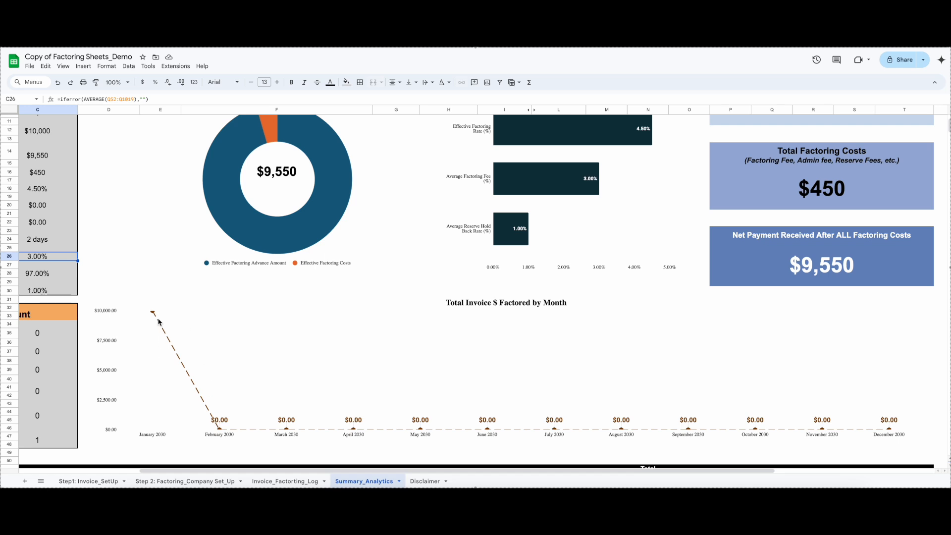
left_click_drag(458, 471, 568, 474)
scroll(589, 404, "up", 3)
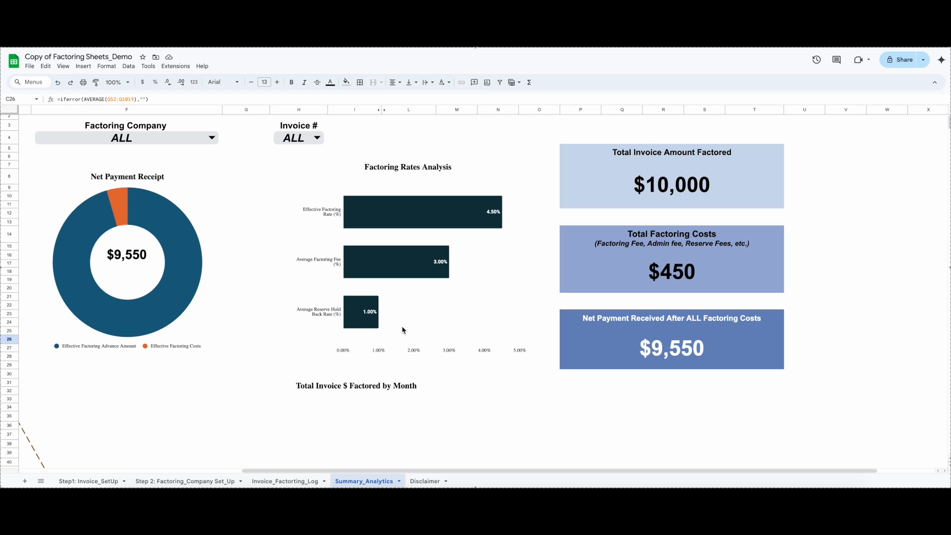
left_click_drag(576, 470, 623, 470)
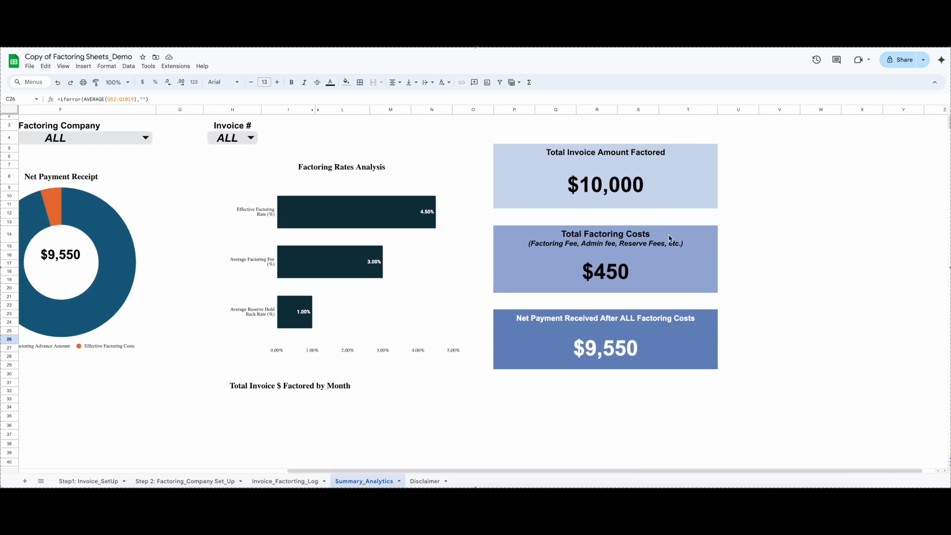
left_click(615, 186)
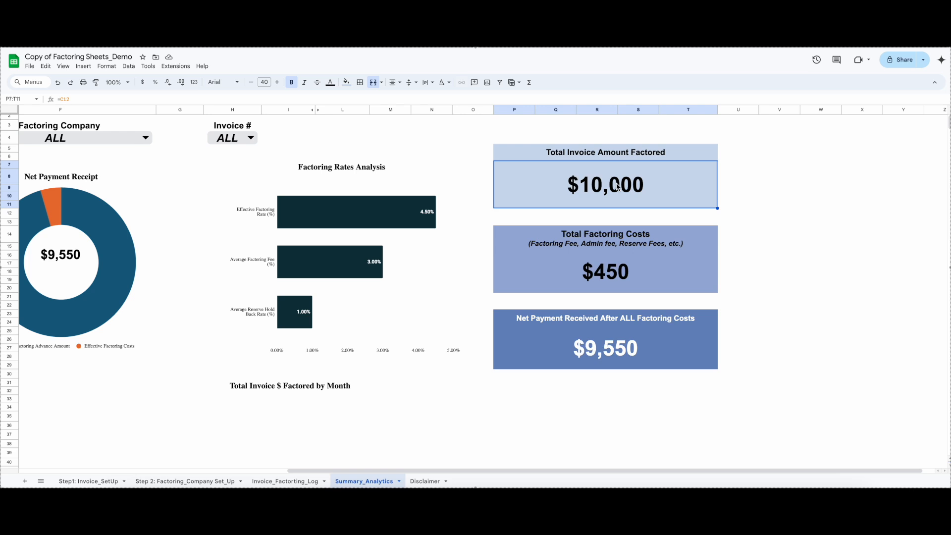
left_click(637, 279)
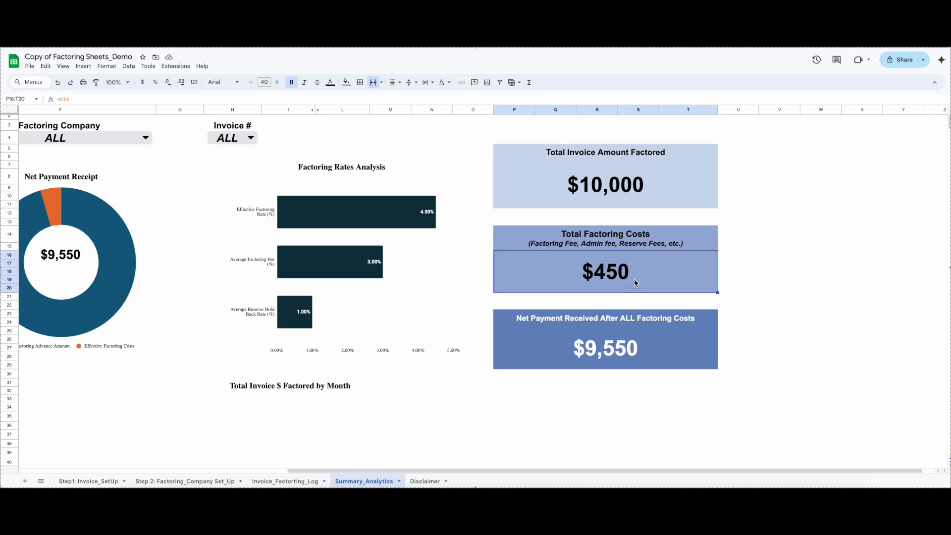
left_click(626, 354)
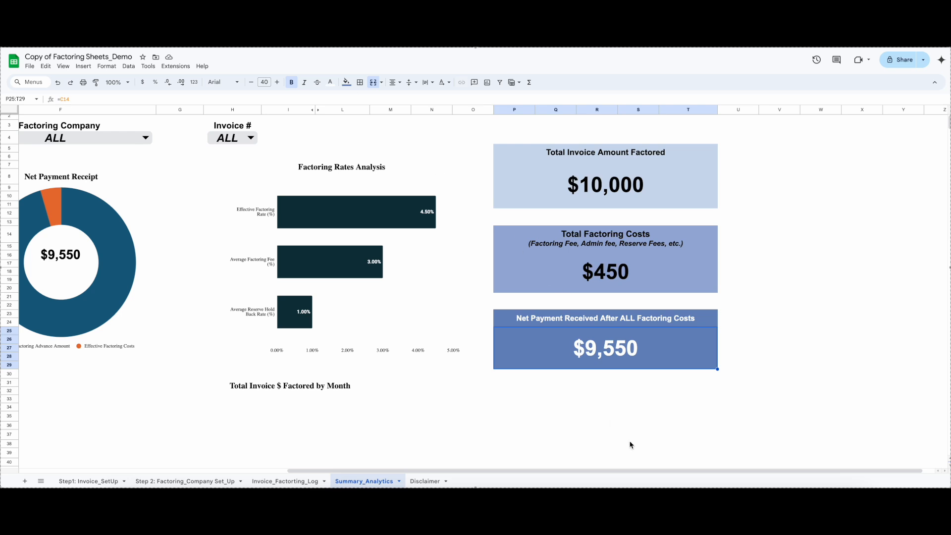
left_click_drag(630, 471, 393, 471)
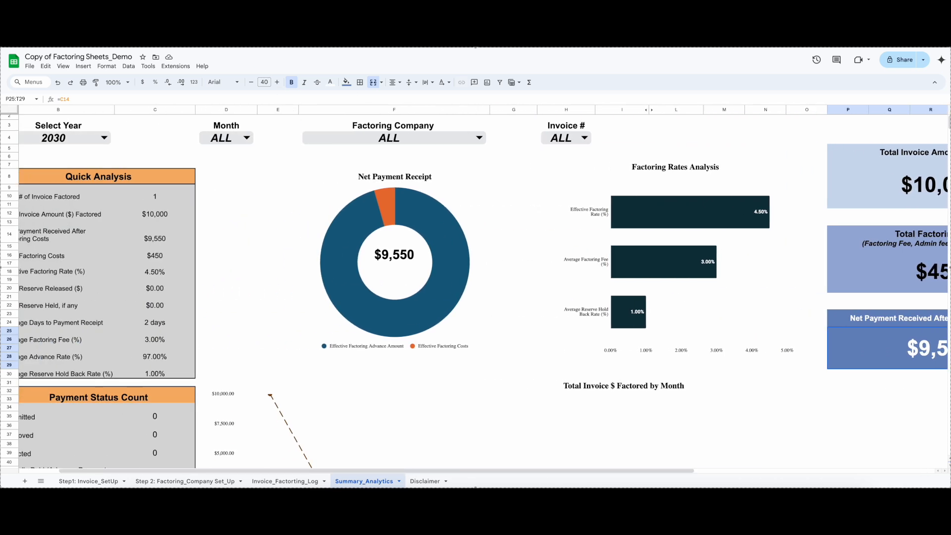
Switch to the Copy of Factoring Sheets spreadsheet and review its 2030 Quick Analysis, payment status counts, monthly chart and invoice table
left_click(213, 20)
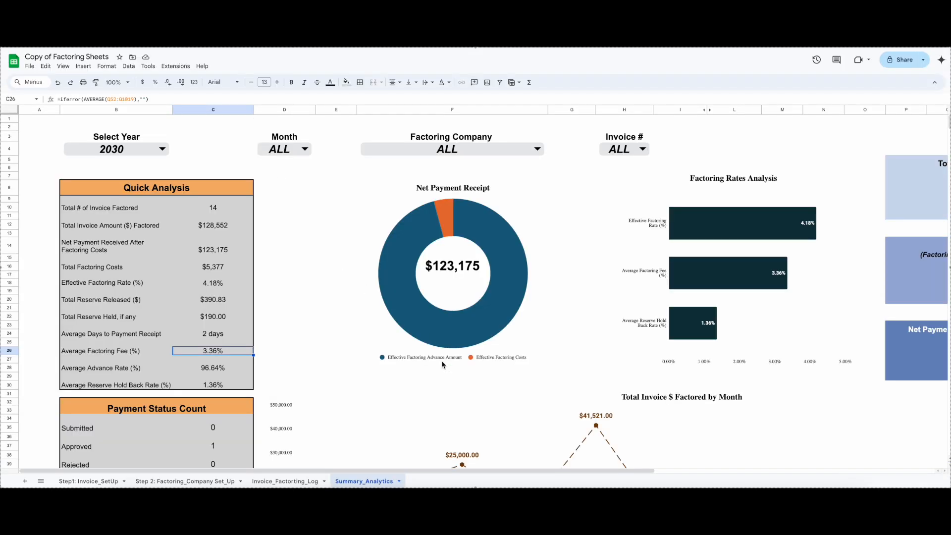
left_click(207, 159)
scroll(396, 336, "down", 5)
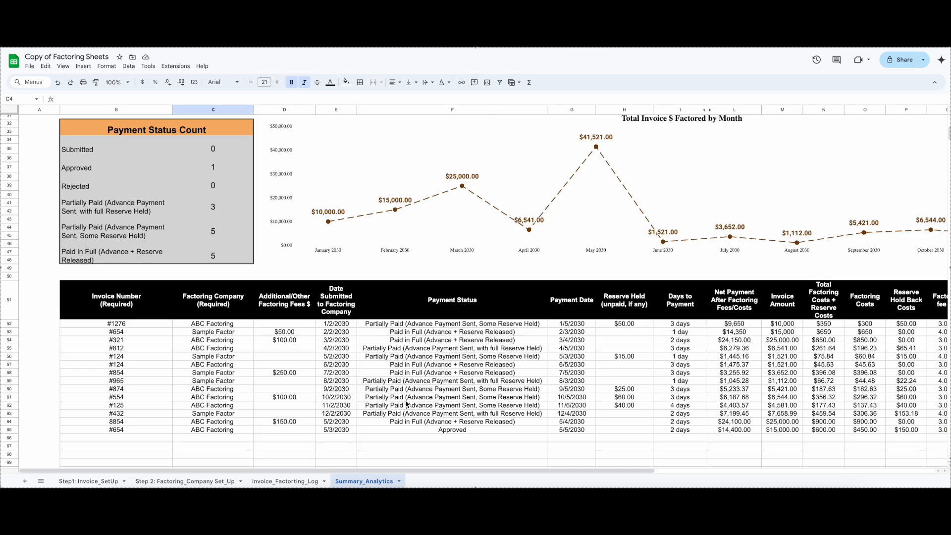
scroll(402, 397, "up", 5)
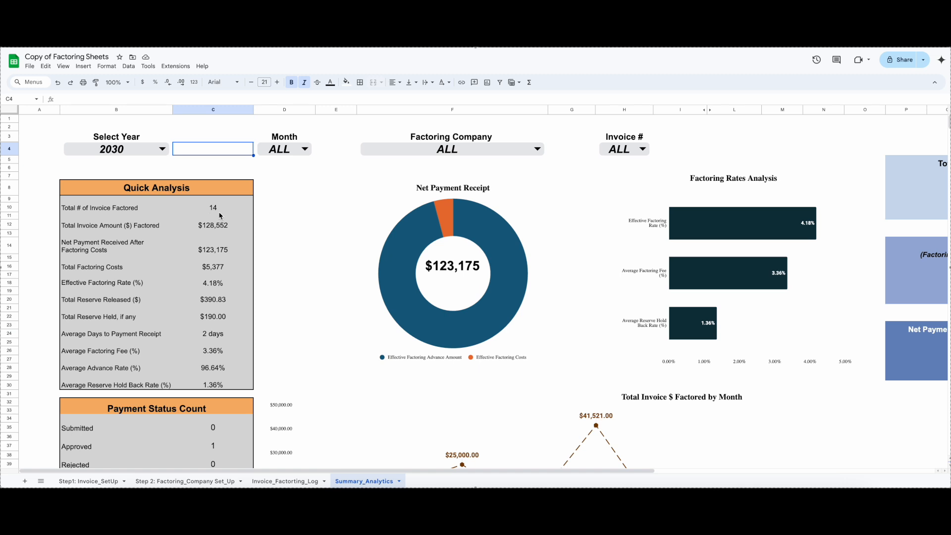
scroll(219, 233, "down", 5)
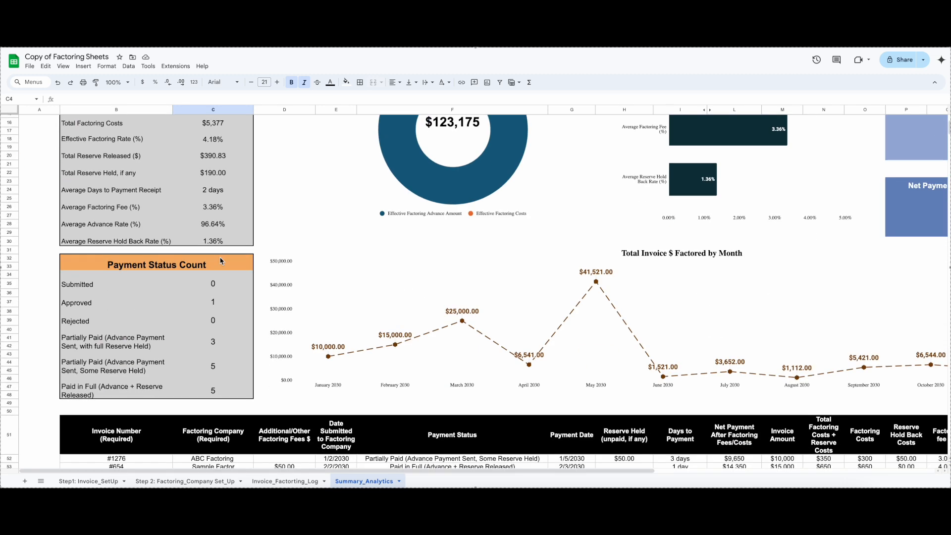
scroll(454, 318, "up", 3)
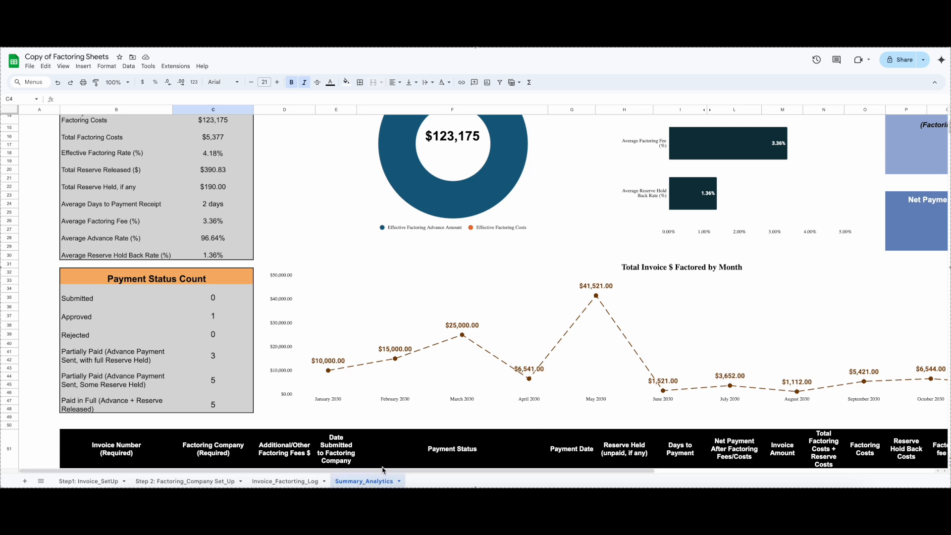
mouse_move(390, 472)
left_mouse_down()
mouse_move(515, 482)
mouse_move(389, 472)
left_mouse_up()
scroll(397, 359, "up", 4)
Filter the summary analytics by the month May 2030 and review the filtered figures and invoice rows
left_click(305, 149)
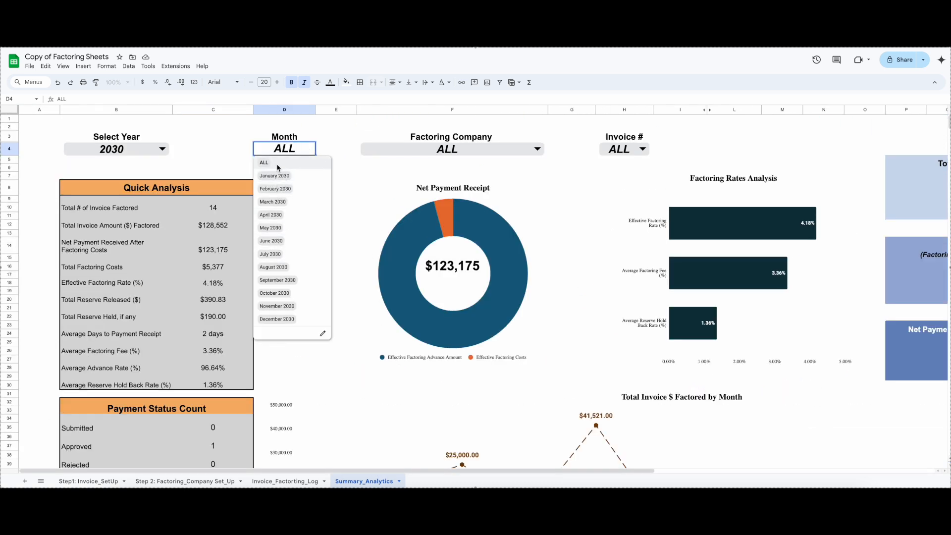
left_click(272, 231)
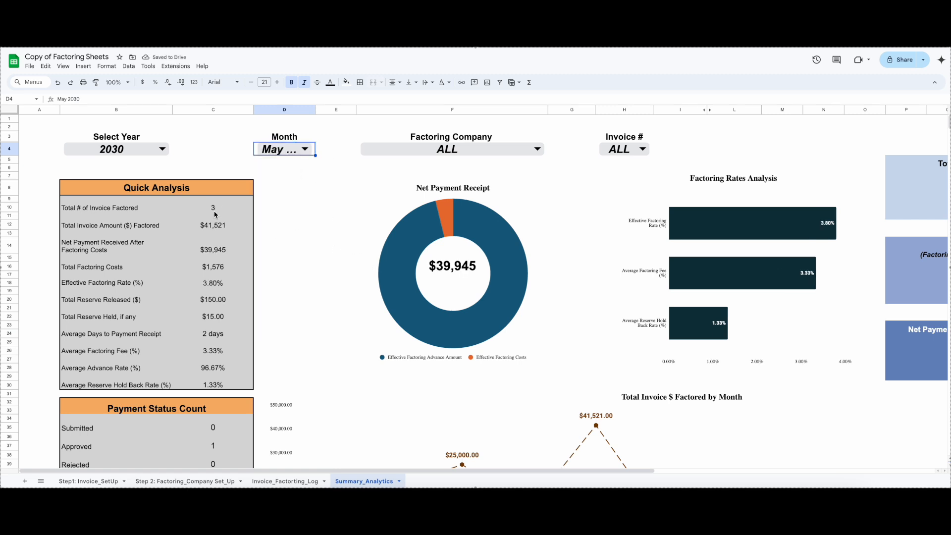
scroll(368, 308, "down", 5)
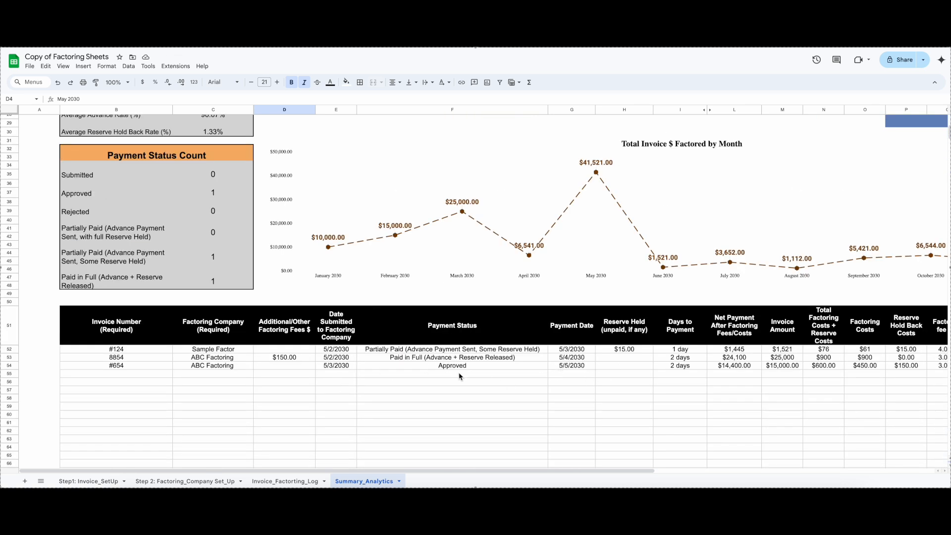
scroll(202, 370, "up", 5)
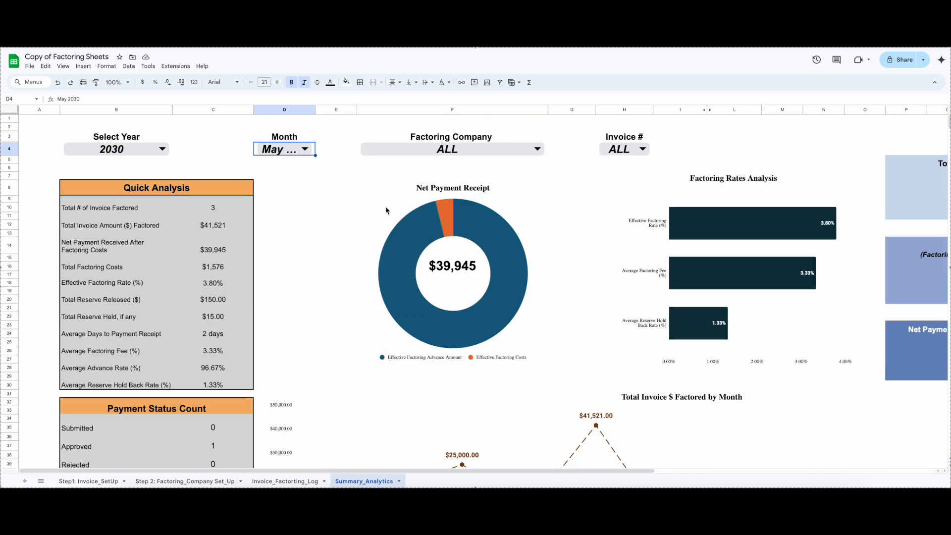
scroll(374, 309, "down", 10)
scroll(374, 299, "up", 10)
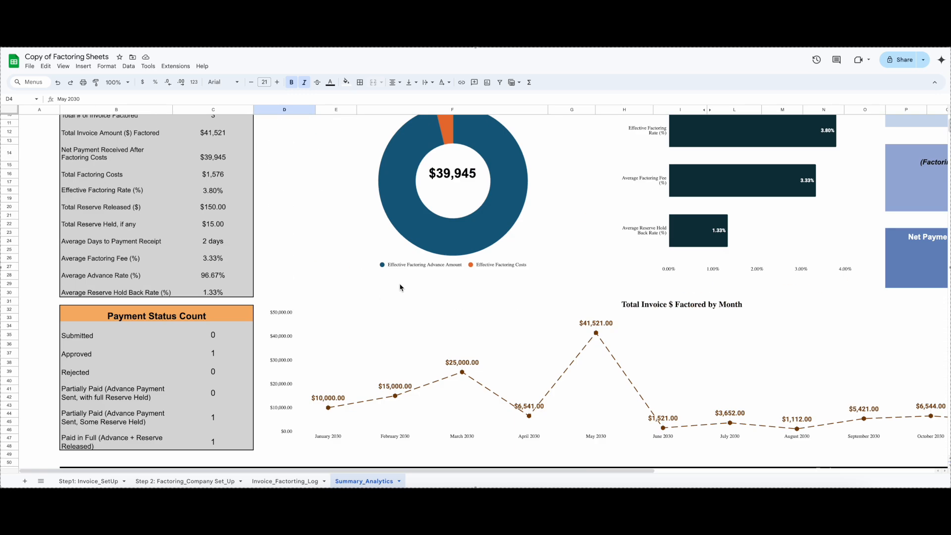
Filter the summary by the factoring company ABC Factoring and check the matching invoice rows
left_click(538, 149)
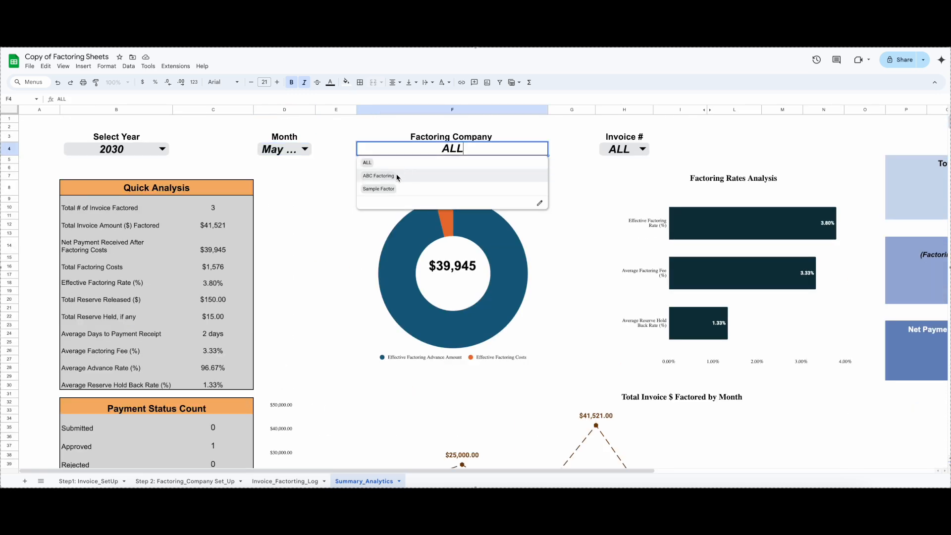
left_click(398, 177)
scroll(369, 297, "down", 5)
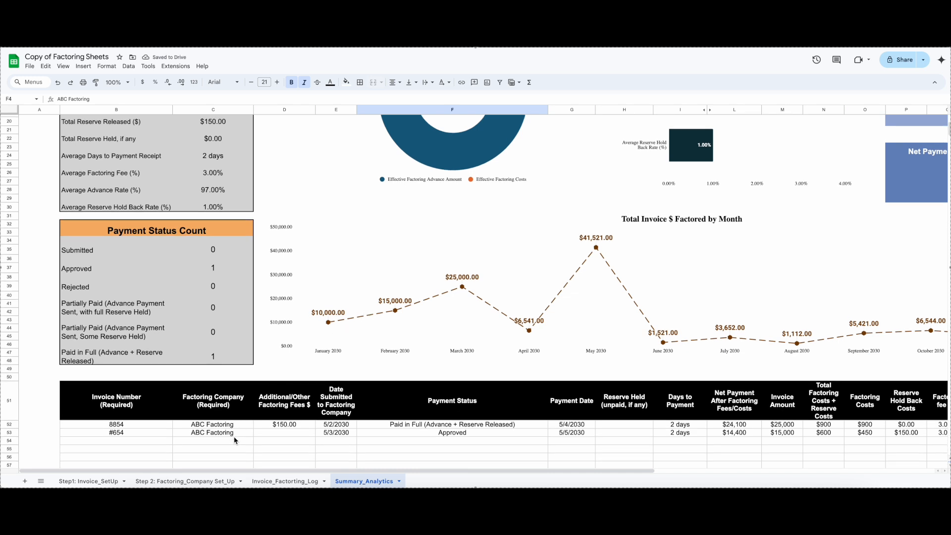
scroll(424, 403, "up", 5)
Filter the summary by invoice number 8854 and view its Quick Analysis figures
left_click(639, 149)
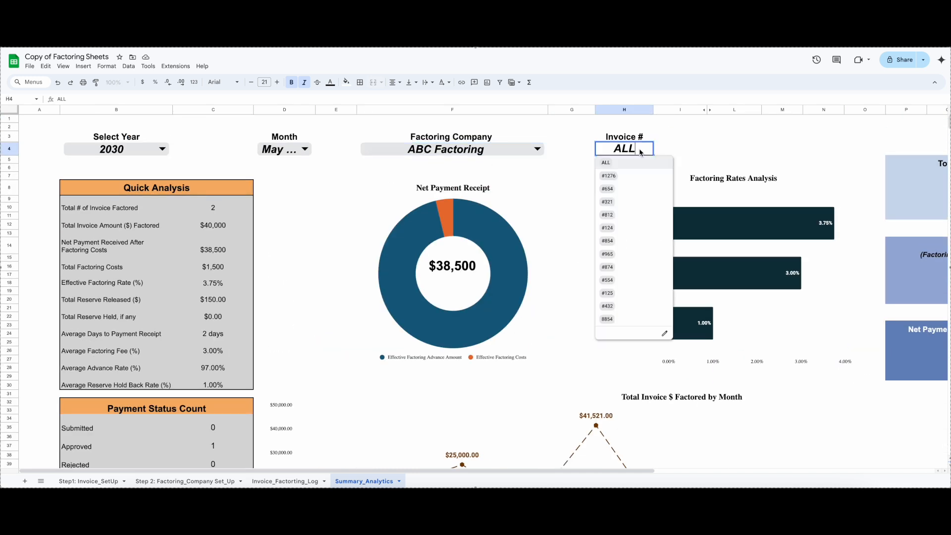
scroll(585, 258, "down", 5)
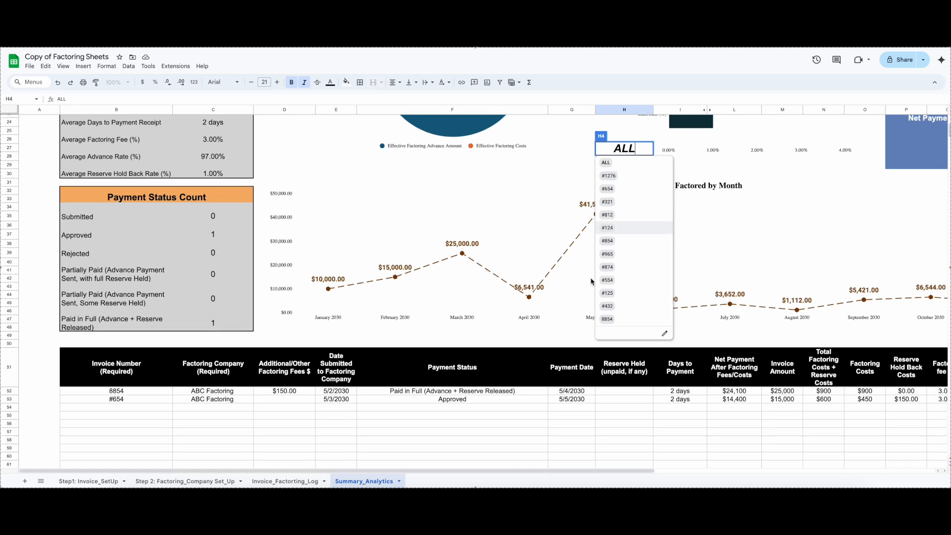
left_click(613, 318)
scroll(581, 317, "up", 5)
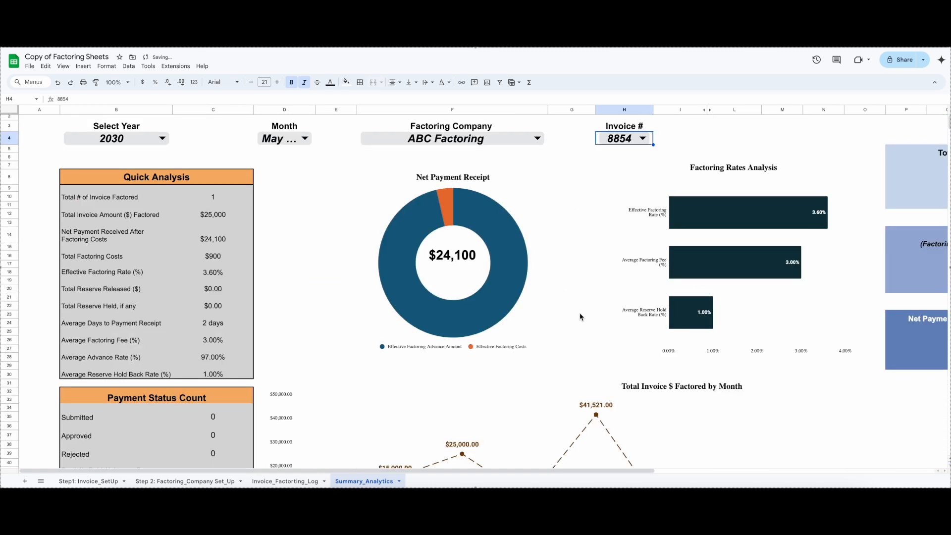
scroll(581, 317, "up", 1)
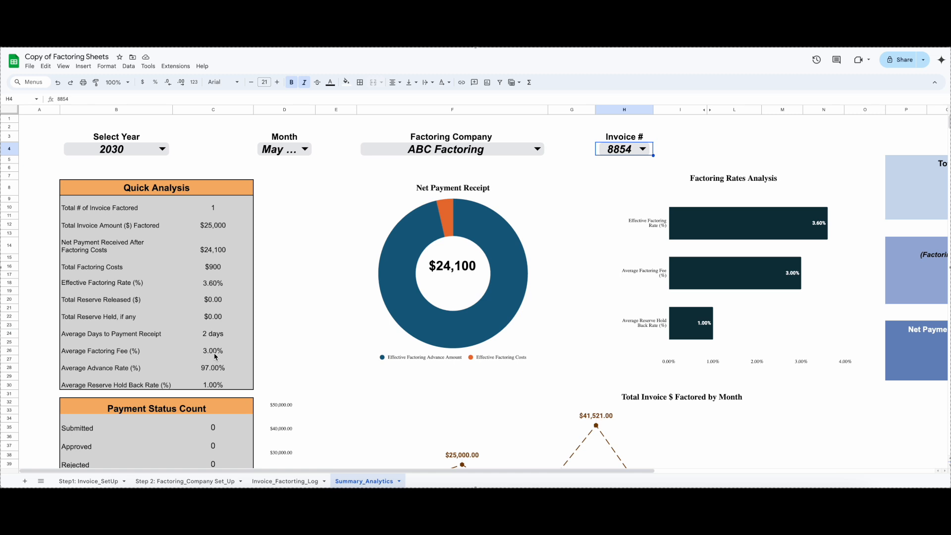
Review the filtered invoice's payment status count and its full row of dates, costs, fees and rates in the table
scroll(216, 356, "down", 5)
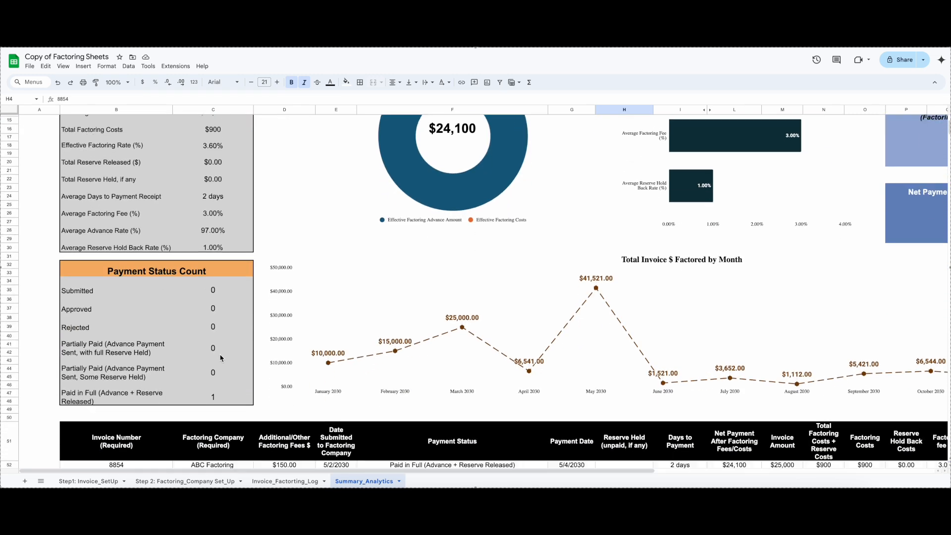
scroll(225, 355, "down", 4)
left_click_drag(488, 471, 550, 474)
scroll(534, 445, "up", 7)
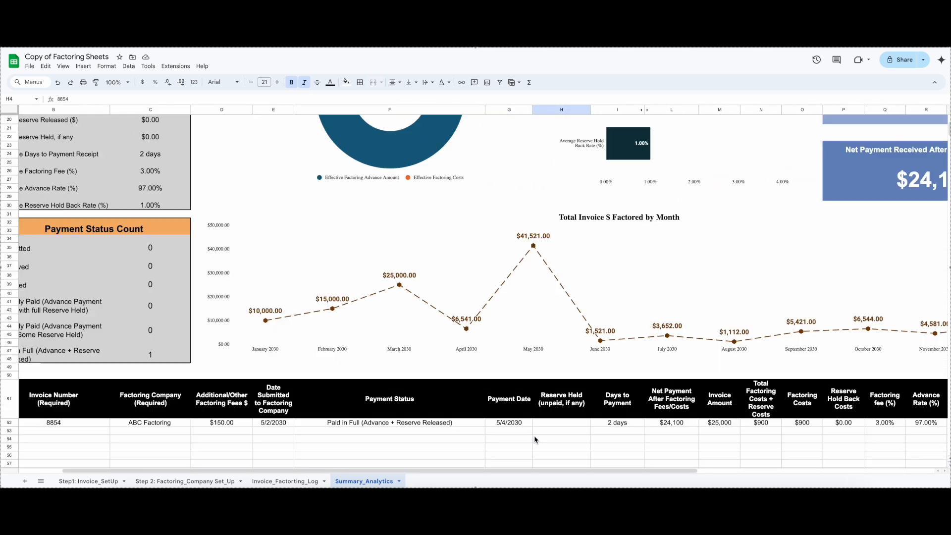
left_click_drag(454, 471, 315, 400)
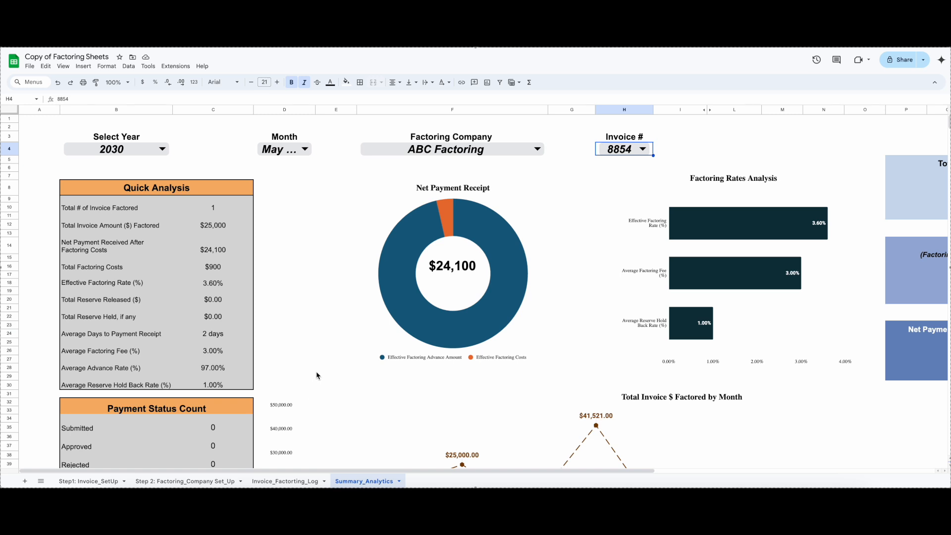
Look over the Invoice_Factorting_Log, Factoring_Company Set_Up and Invoice_SetUp sheets, and return to Summary_Analytics
left_click(292, 481)
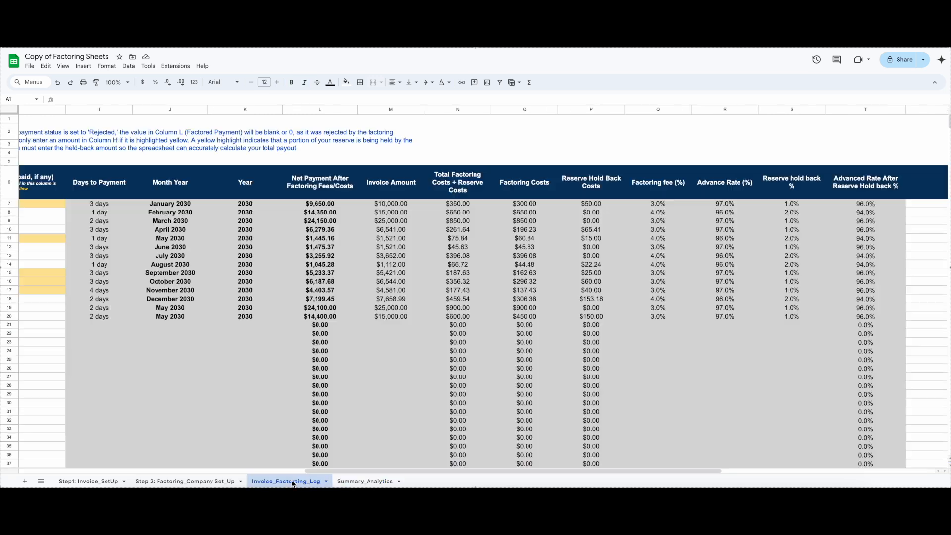
left_click(216, 482)
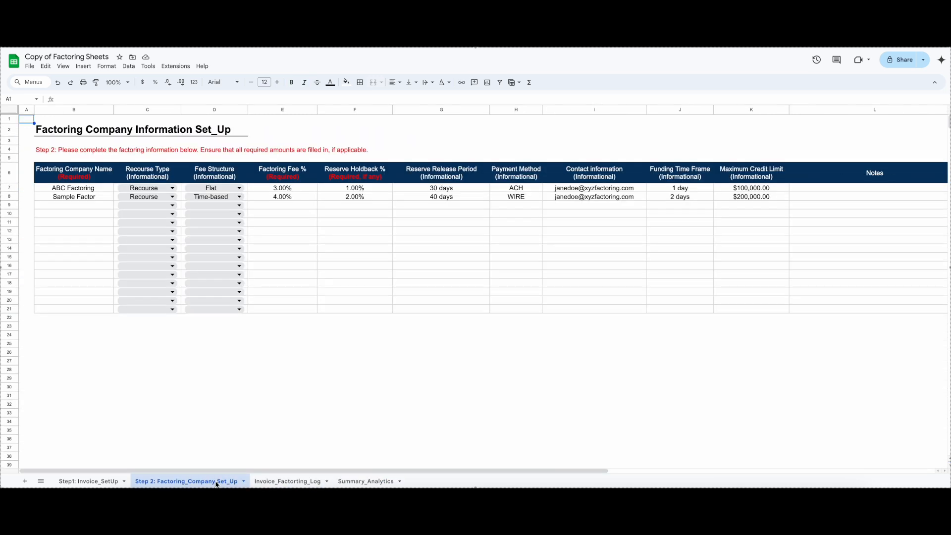
left_click(104, 483)
left_click(352, 483)
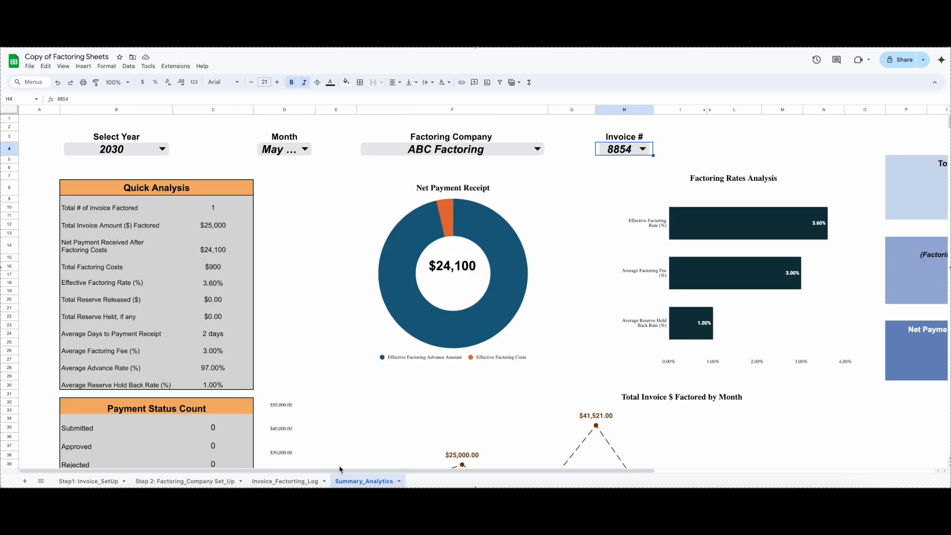